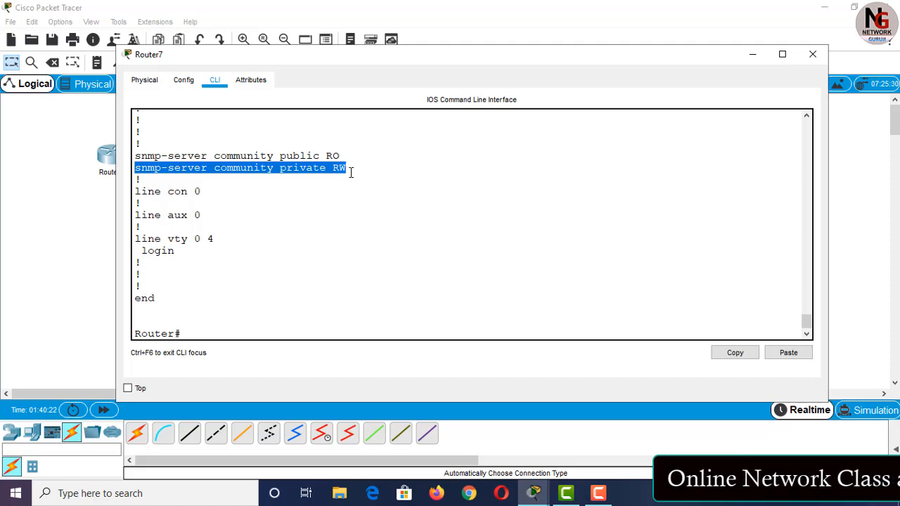
# Step: Run show running-config in Router6's command line
pyautogui.click(50, 231)
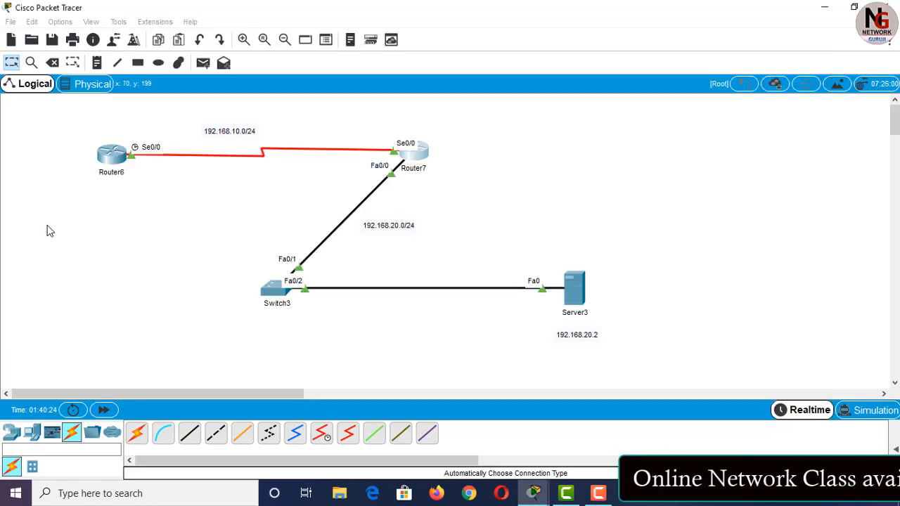
pyautogui.click(114, 157)
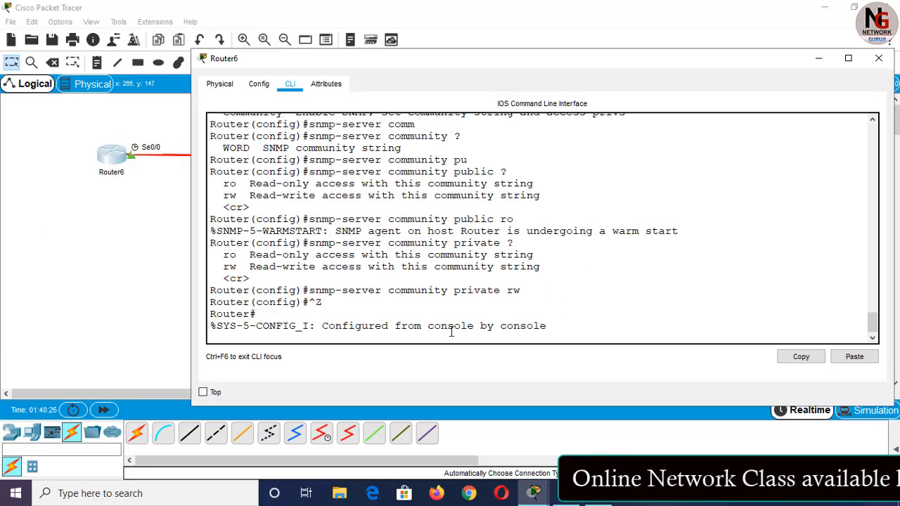
pyautogui.press('Return')
pyautogui.press('Return')
pyautogui.press('Return')
pyautogui.press('Return')
pyautogui.press('Return')
pyautogui.write('sh')
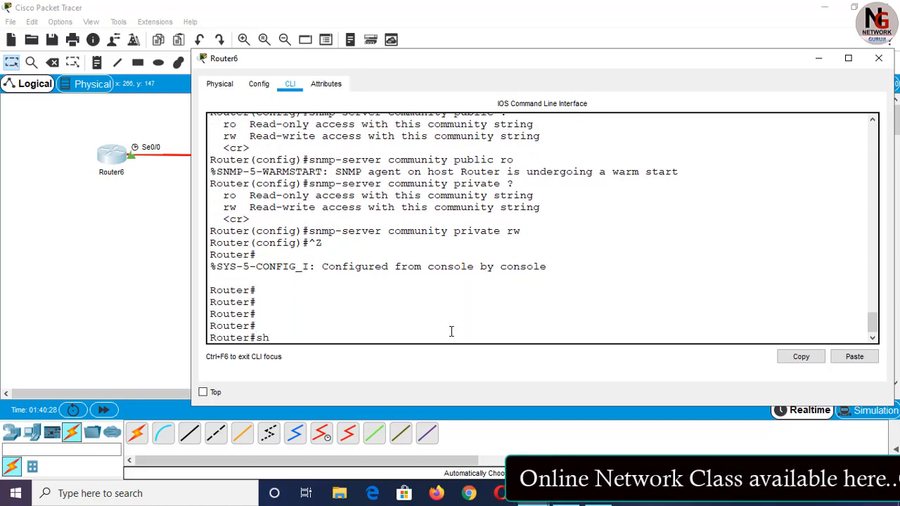
pyautogui.write(' runn')
pyautogui.press('Tab')
pyautogui.press('Return')
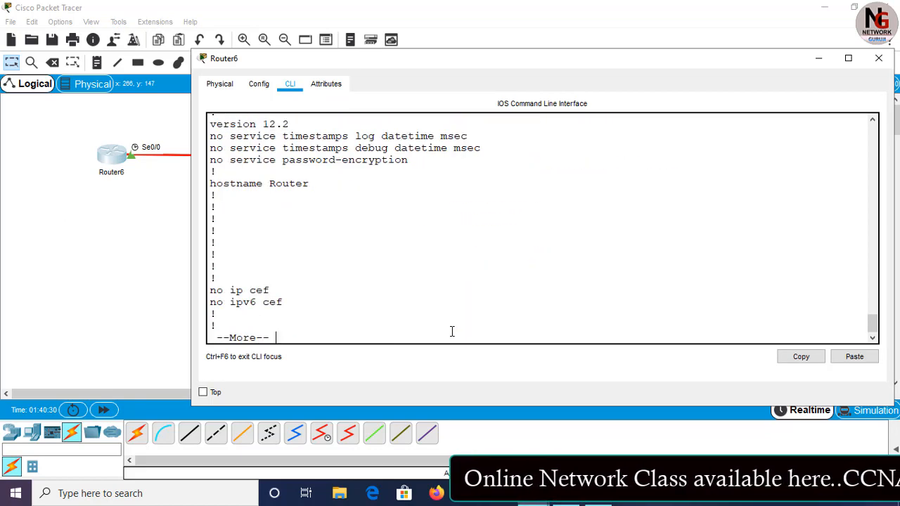
# Step: Page through Router6's running configuration and examine its snmp-server community lines
pyautogui.press('space')
pyautogui.press('space')
pyautogui.press('space')
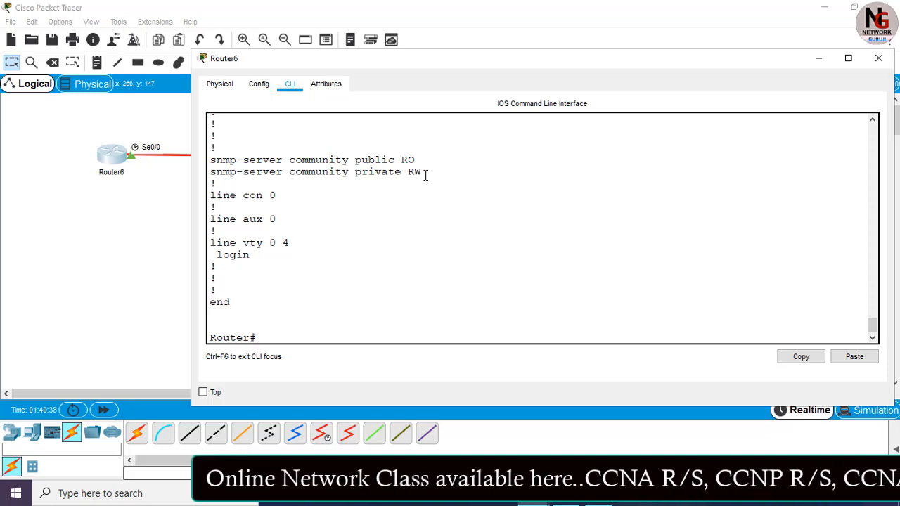
pyautogui.moveTo(425, 175); pyautogui.dragTo(208, 160)
pyautogui.click(181, 266)
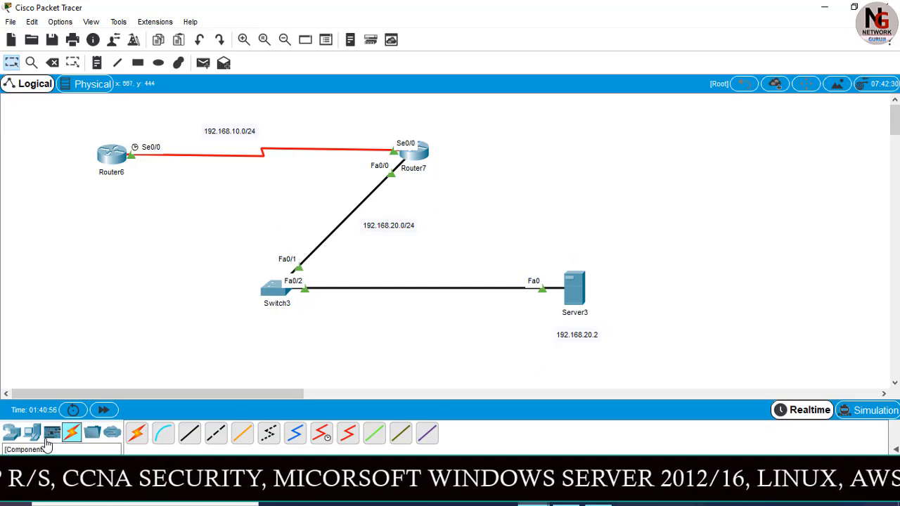
# Step: Open the MIB Browser application on Server3's desktop
pyautogui.click(16, 433)
pyautogui.click(32, 434)
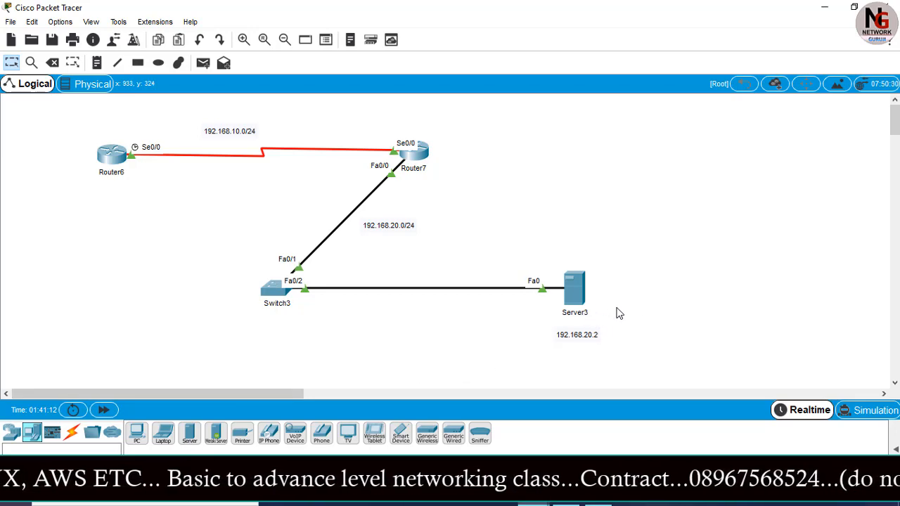
pyautogui.click(573, 289)
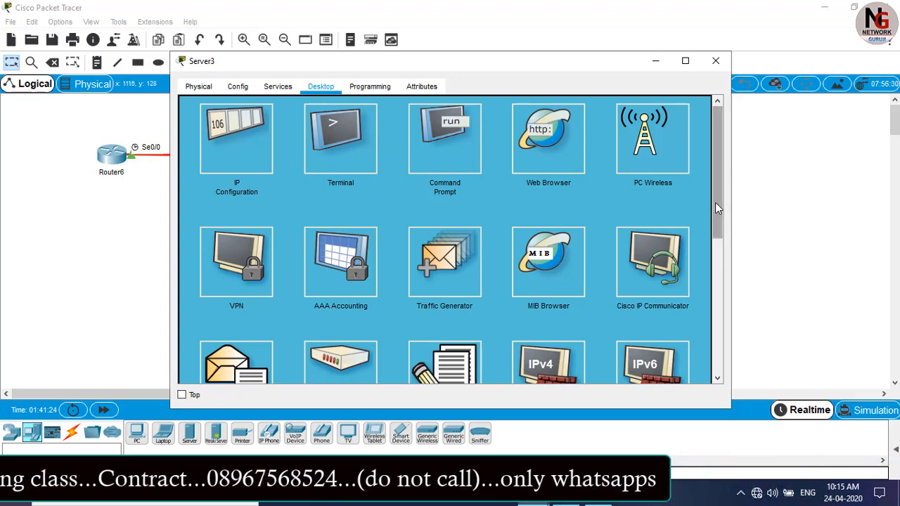
pyautogui.moveTo(715, 203); pyautogui.dragTo(715, 219)
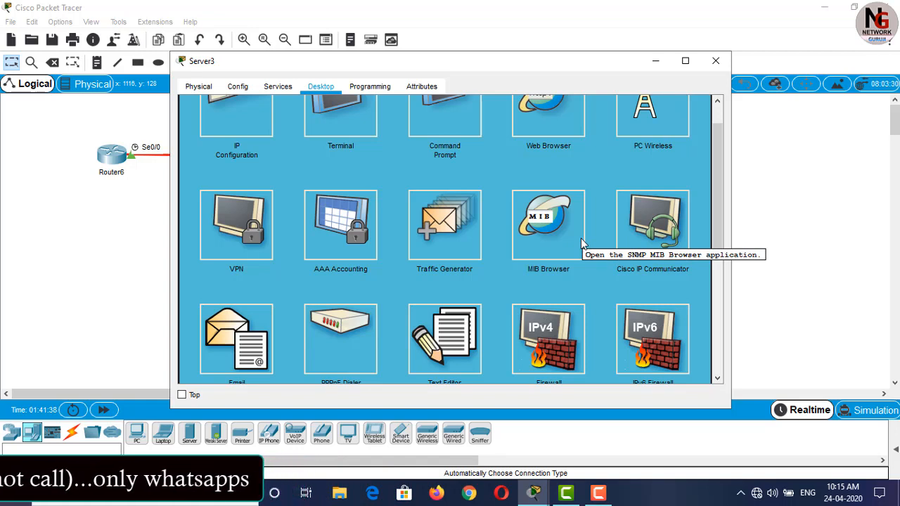
pyautogui.click(581, 239)
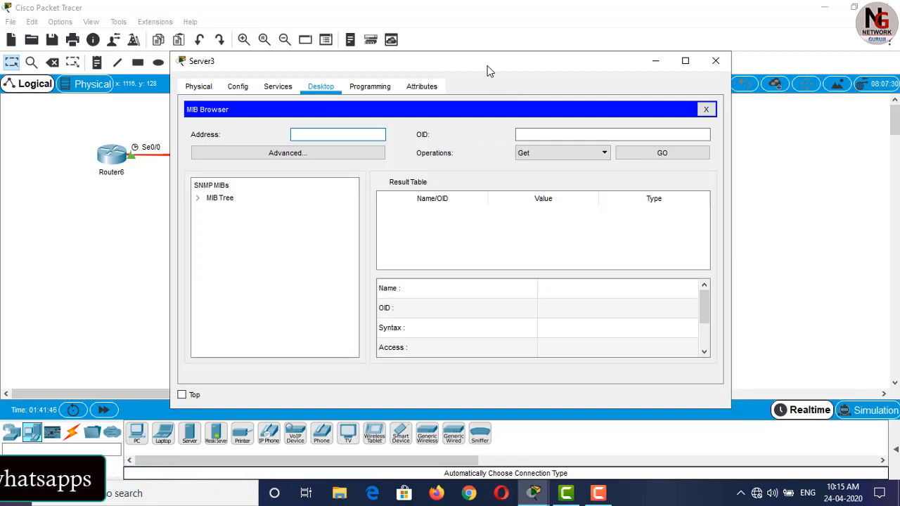
# Step: Check the network topology and set the MIB Browser's target address to 192.168.10.1
pyautogui.click(160, 205)
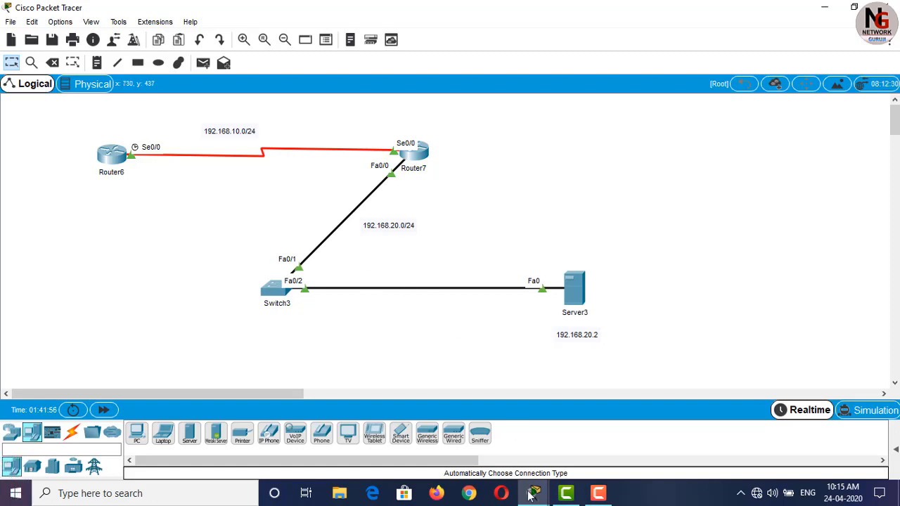
pyautogui.moveTo(535, 492)
pyautogui.click(700, 422)
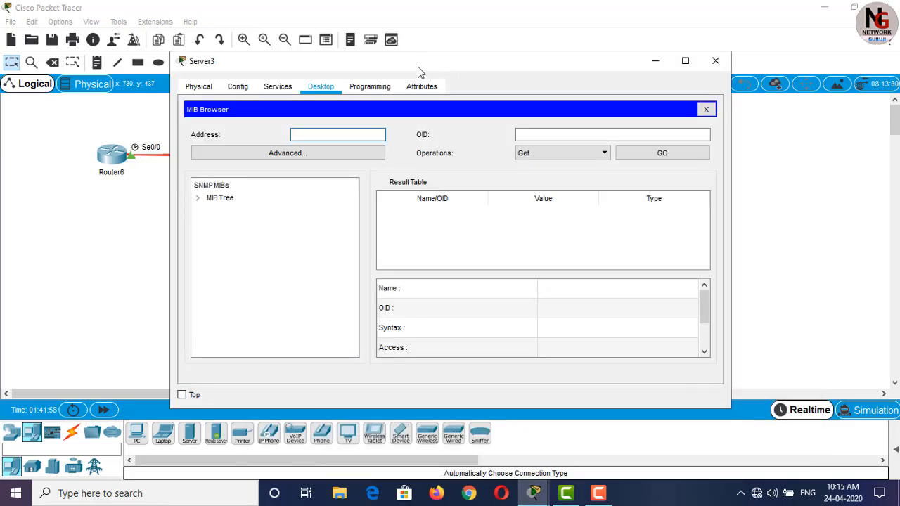
pyautogui.moveTo(418, 60); pyautogui.dragTo(468, 30)
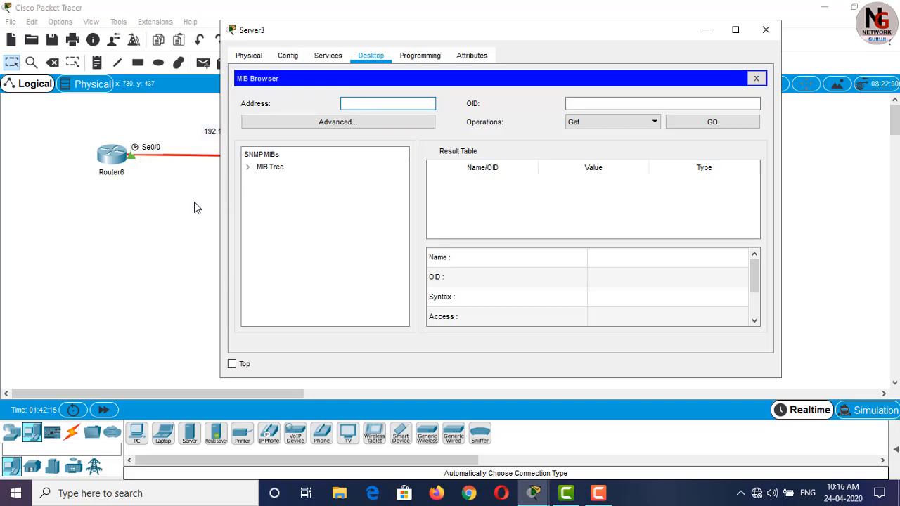
pyautogui.click(176, 214)
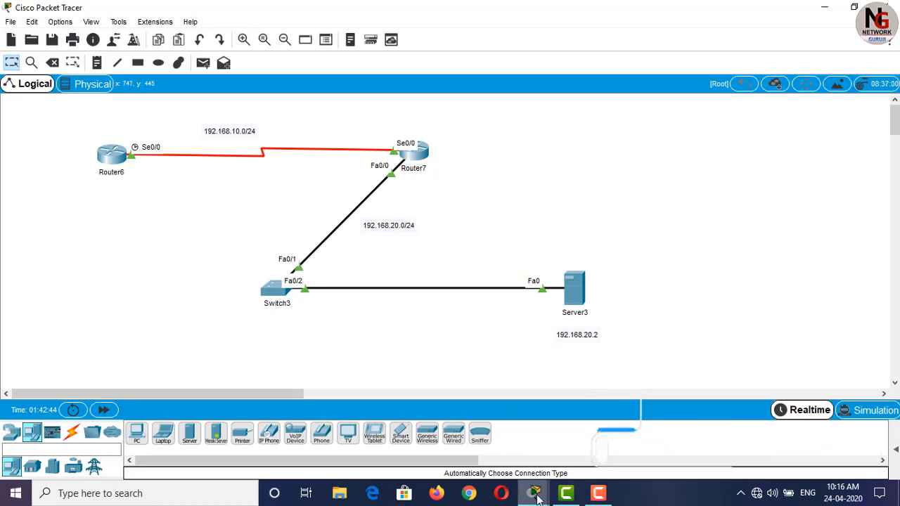
pyautogui.moveTo(547, 496)
pyautogui.click(782, 427)
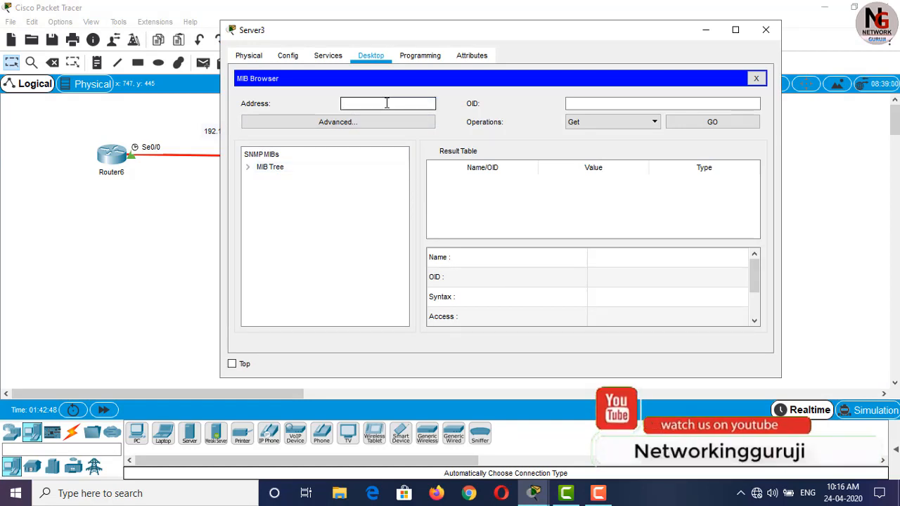
pyautogui.write('192.168.10.1')
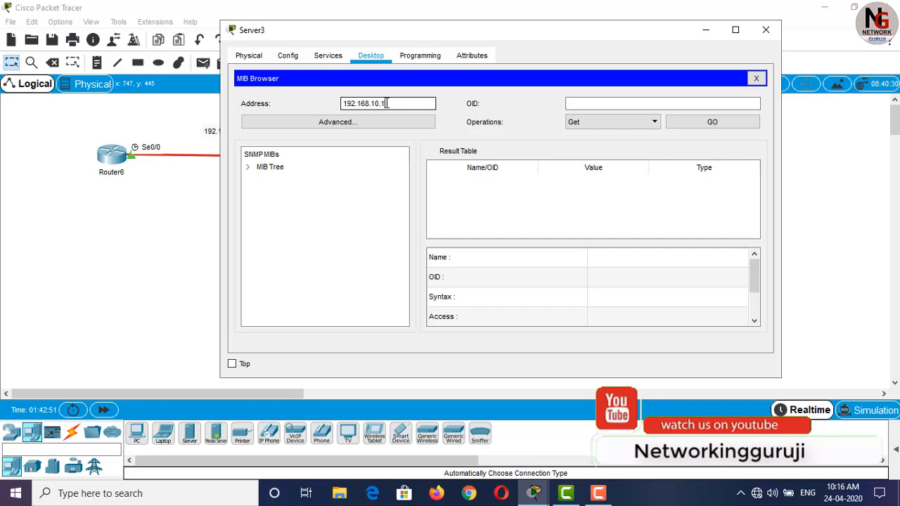
# Step: In the MIB Browser's advanced settings, enter the read and write community strings and apply SNMP version v3
pyautogui.click(202, 221)
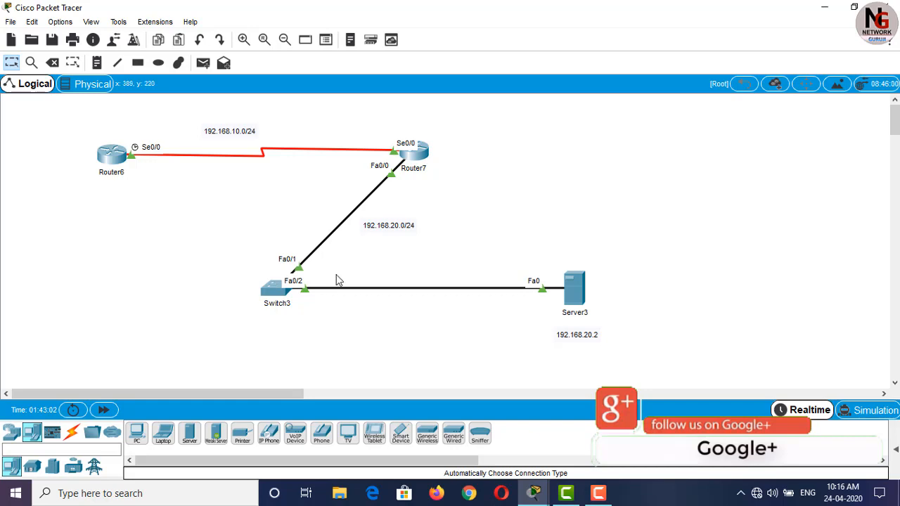
pyautogui.moveTo(533, 493)
pyautogui.click(745, 407)
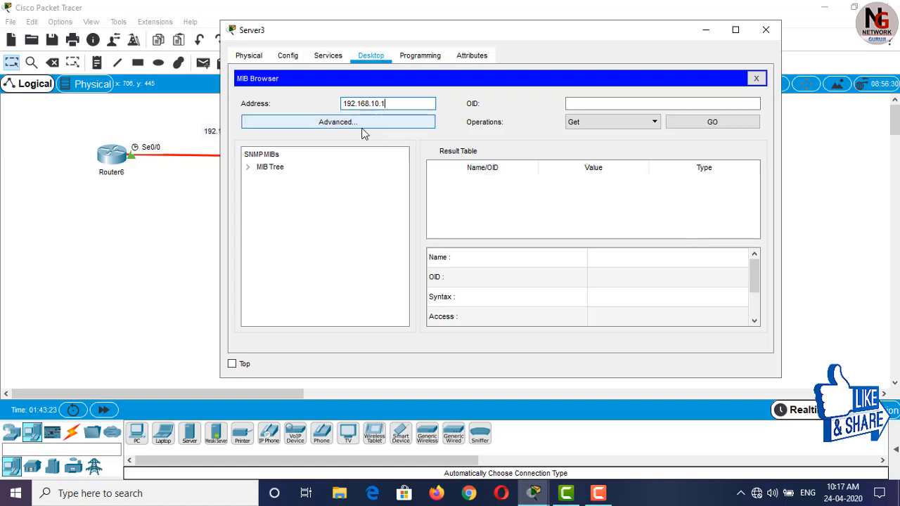
pyautogui.click(389, 125)
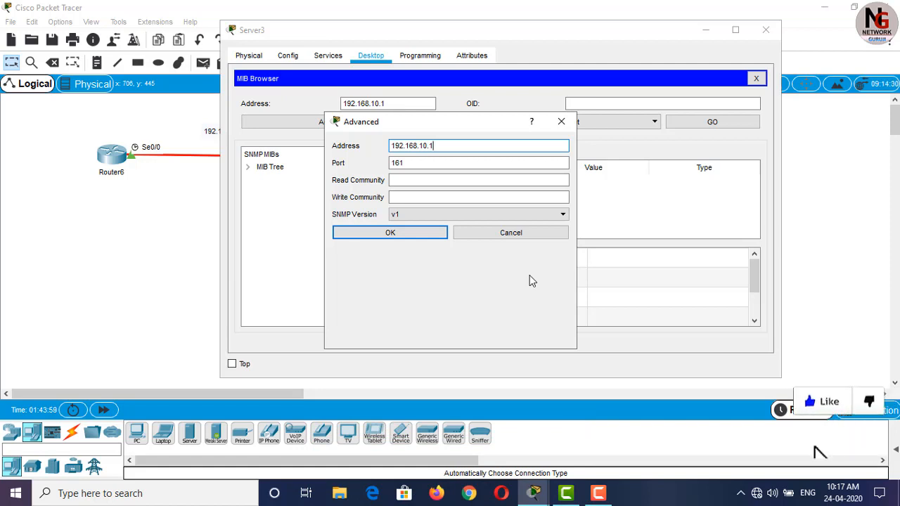
pyautogui.click(418, 180)
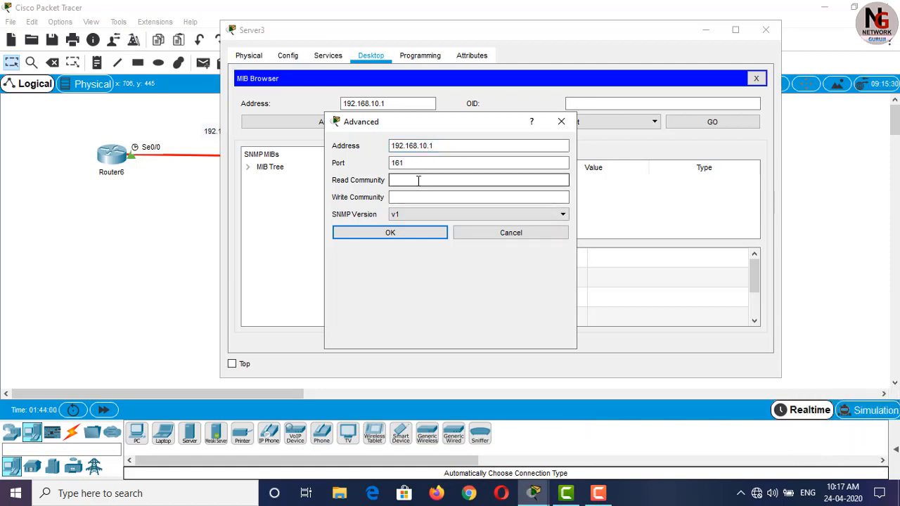
pyautogui.write('public')
pyautogui.press('Tab')
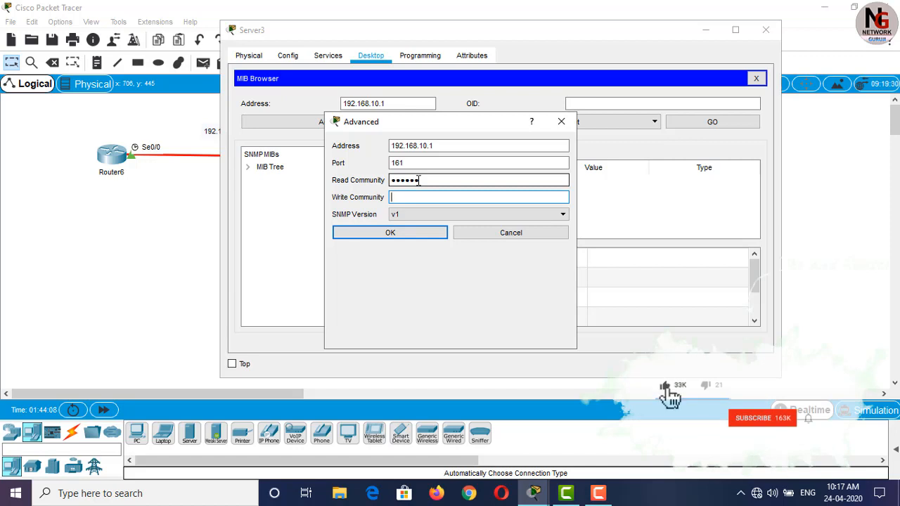
pyautogui.write('private')
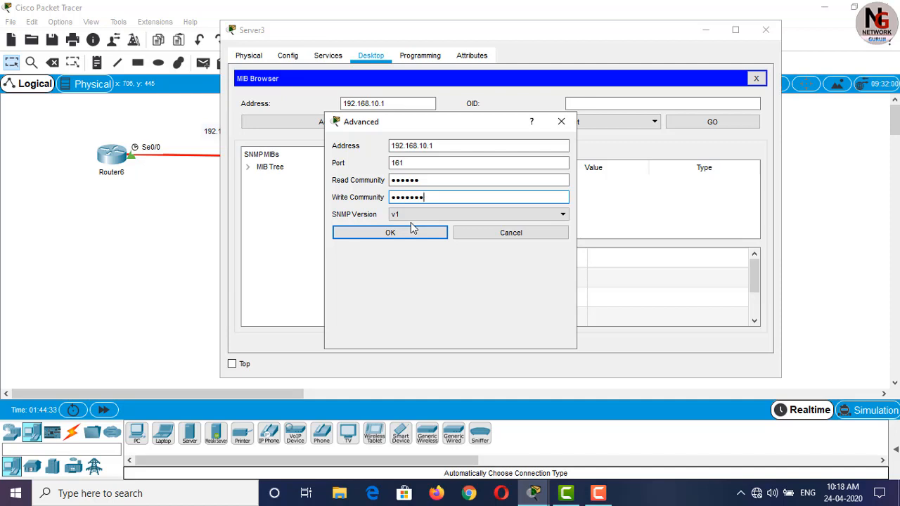
pyautogui.click(406, 214)
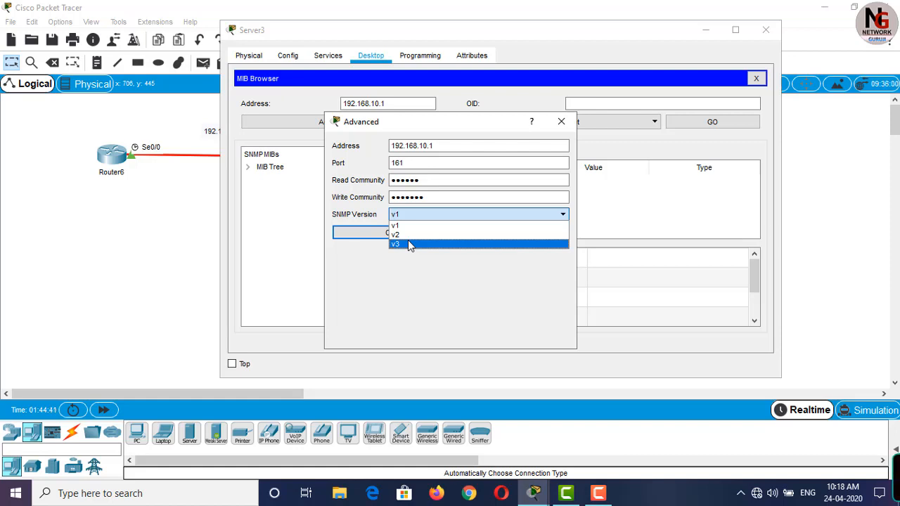
pyautogui.click(411, 245)
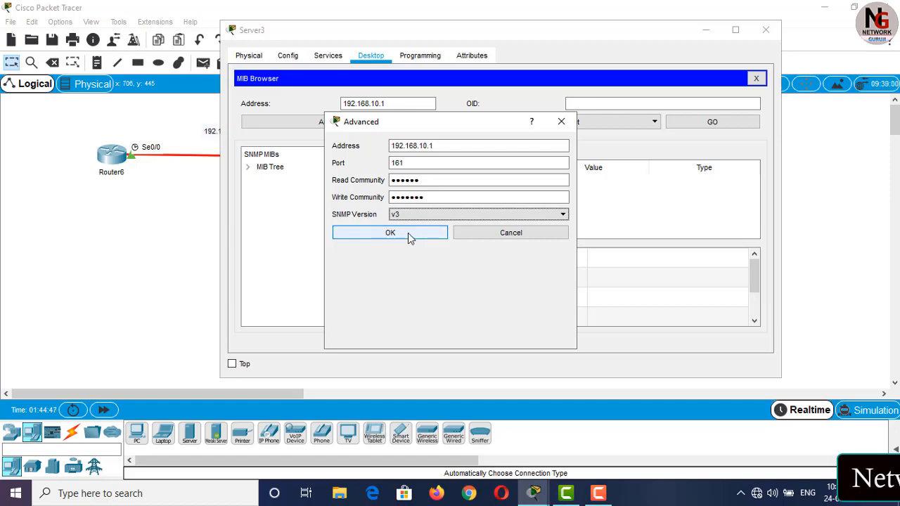
pyautogui.click(407, 232)
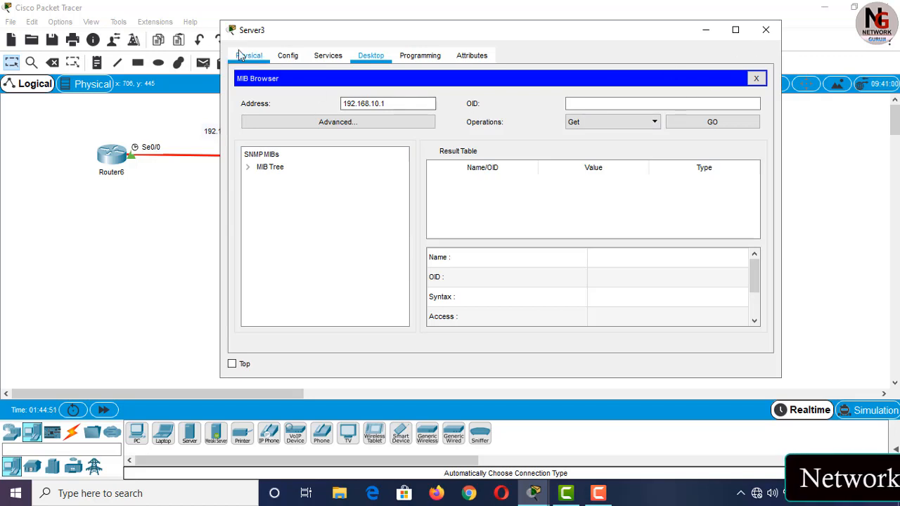
# Step: Enlarge Server3's MIB Browser window and reposition it on the workspace
pyautogui.click(220, 17)
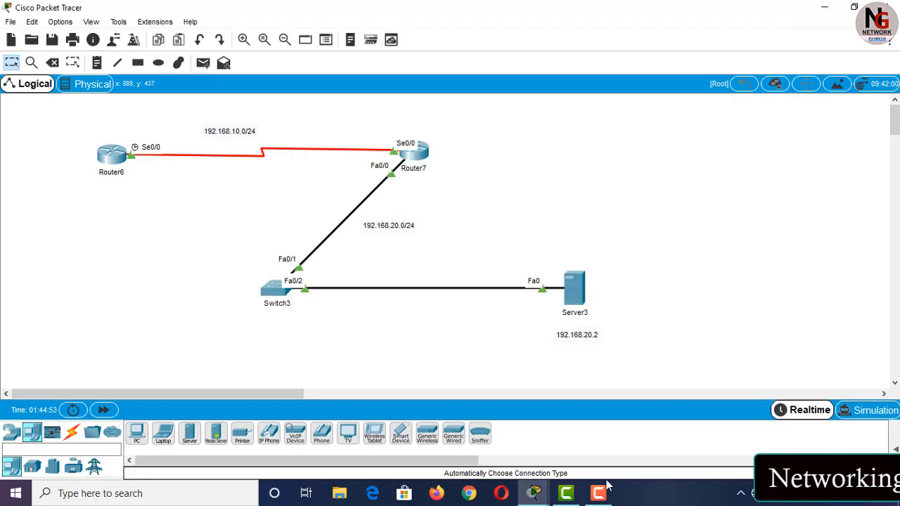
pyautogui.moveTo(534, 493)
pyautogui.click(726, 436)
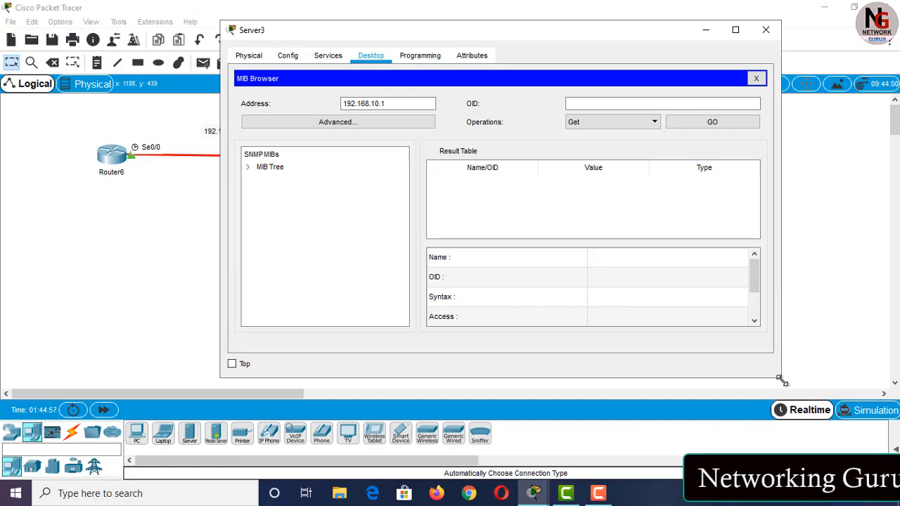
pyautogui.moveTo(783, 382); pyautogui.dragTo(865, 458)
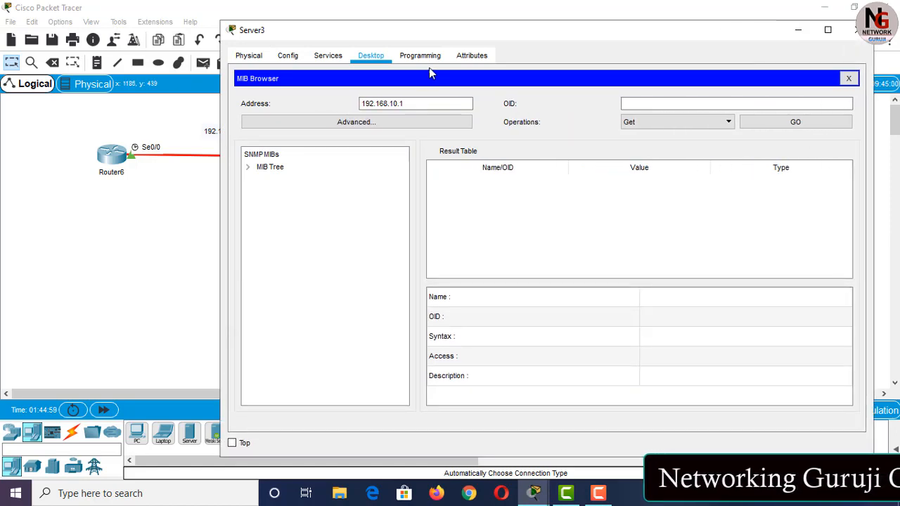
pyautogui.moveTo(470, 31); pyautogui.dragTo(356, 29)
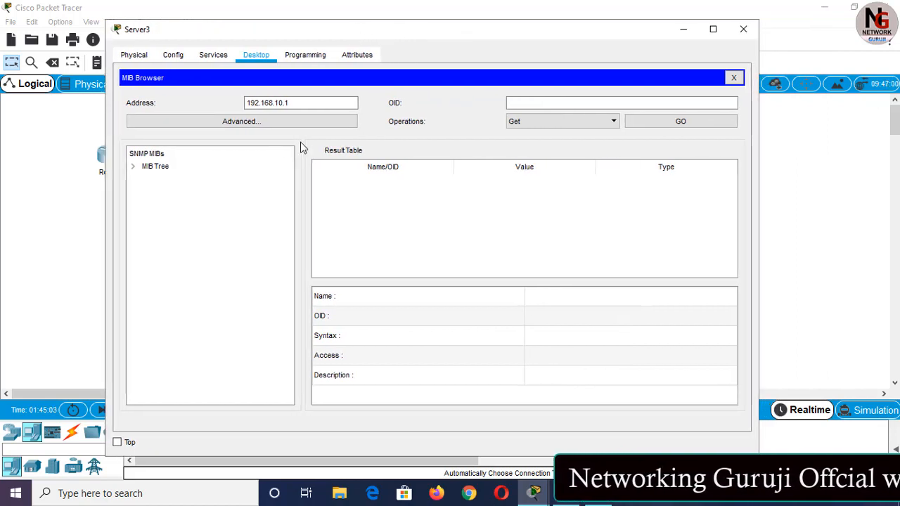
# Step: Try to run the SNMP Get operation without an OID
pyautogui.click(686, 120)
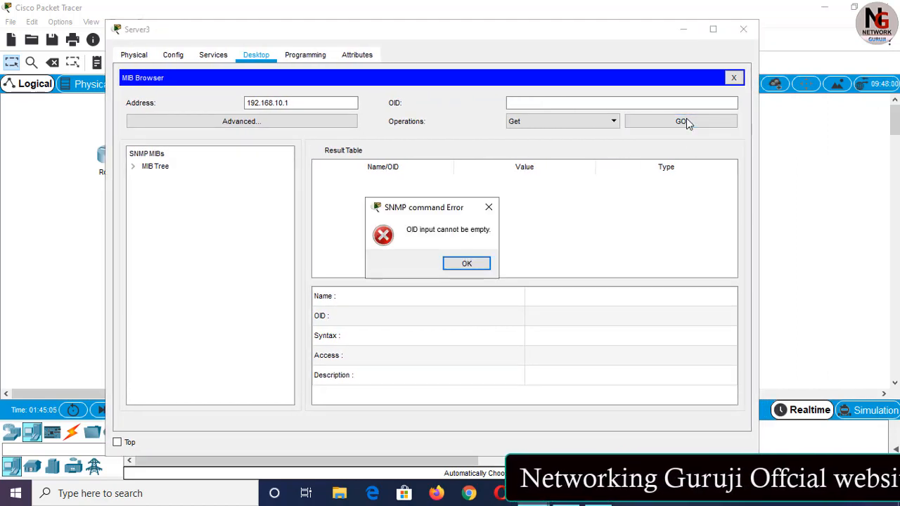
pyautogui.click(478, 265)
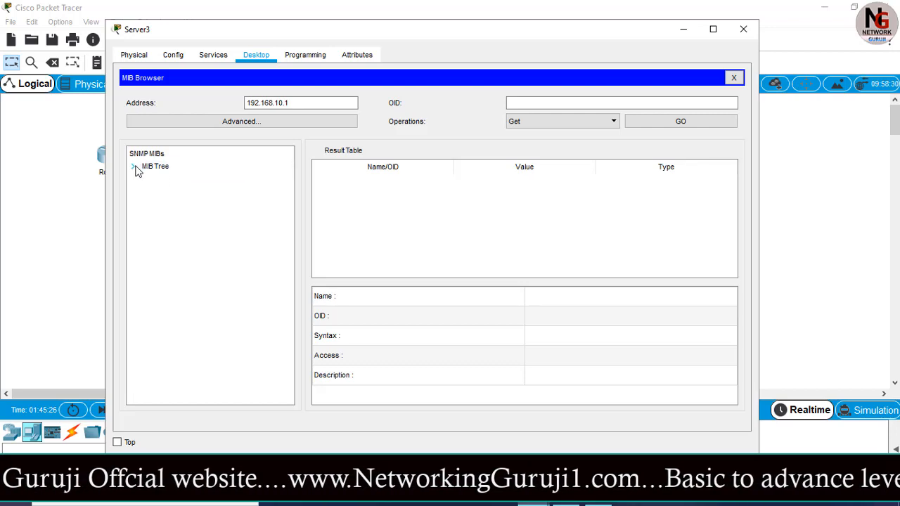
# Step: Expand the MIB tree through router_std MIBs, .iso, .org, .dod, .internet and .mgmt to .mib-2, and widen the tree pane
pyautogui.click(134, 167)
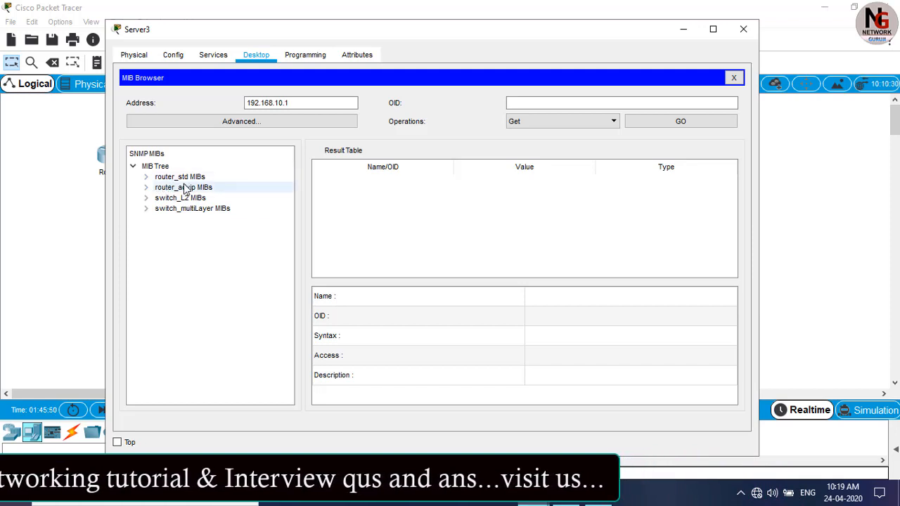
pyautogui.click(147, 178)
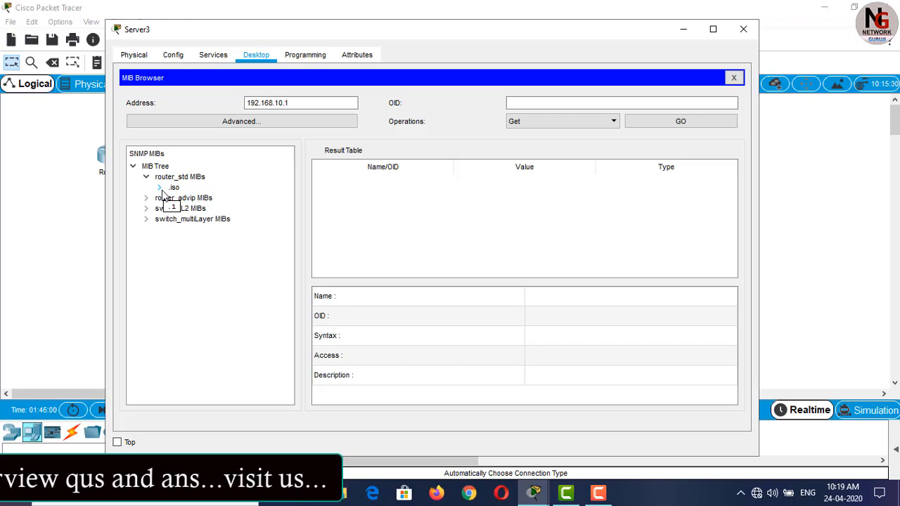
pyautogui.click(161, 188)
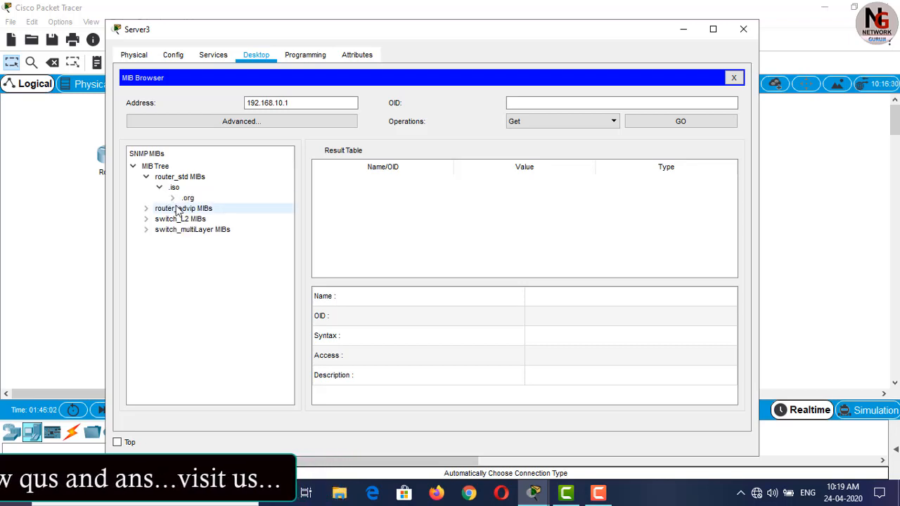
pyautogui.click(172, 199)
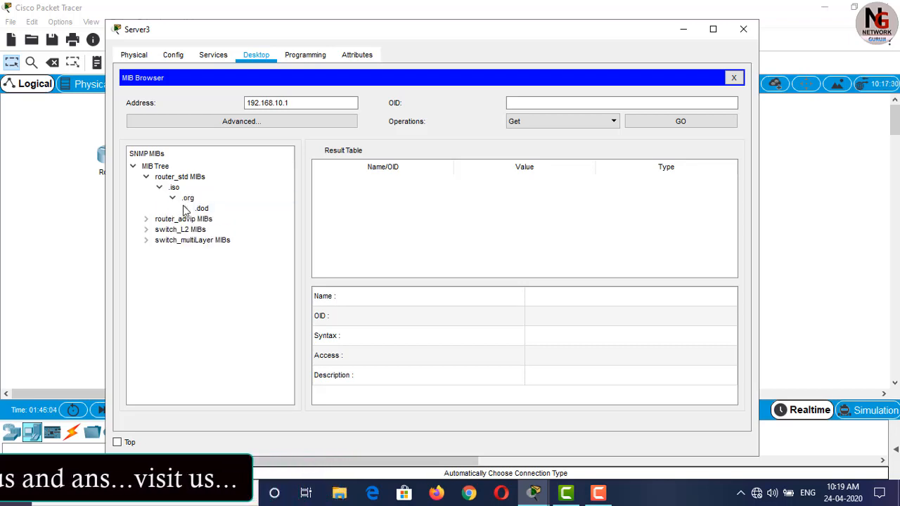
pyautogui.click(185, 208)
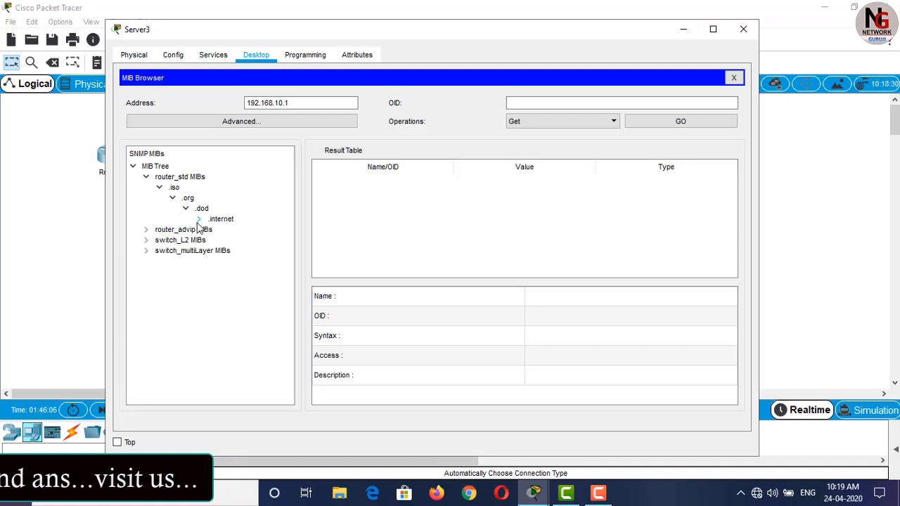
pyautogui.click(199, 219)
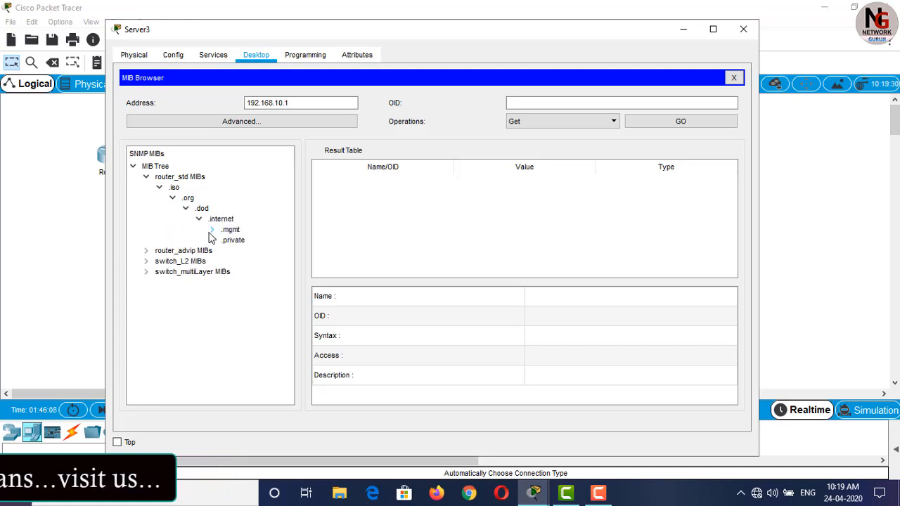
pyautogui.click(212, 231)
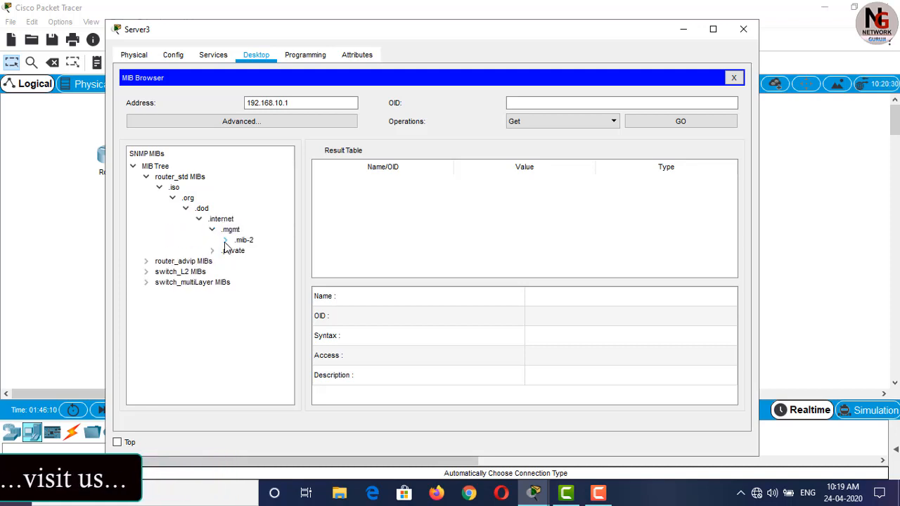
pyautogui.click(225, 240)
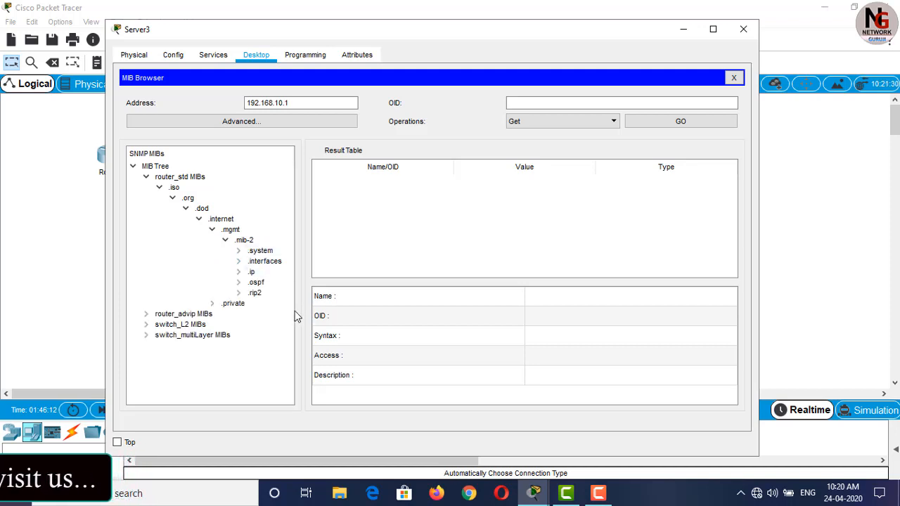
pyautogui.moveTo(308, 314); pyautogui.dragTo(348, 312)
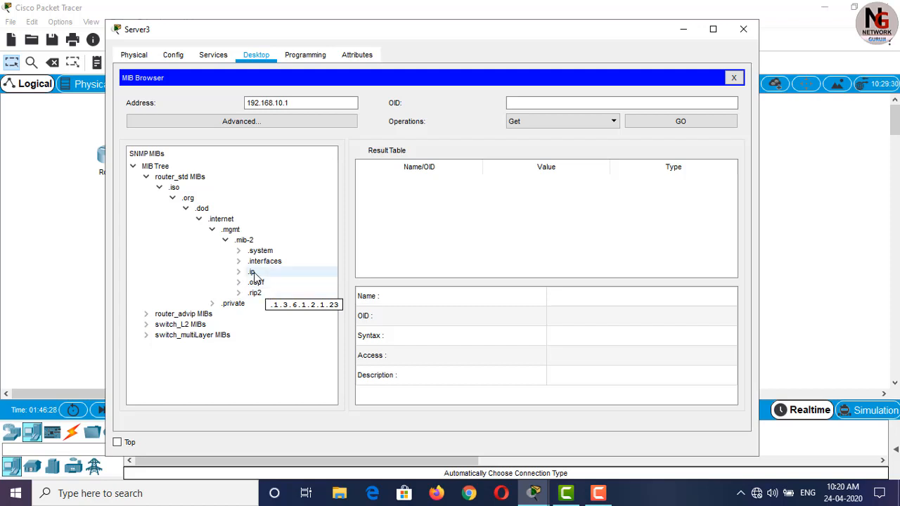
# Step: Expand the .system group, run an SNMP Get on .sysDescr, and maximize Server3's window to read the result
pyautogui.click(240, 252)
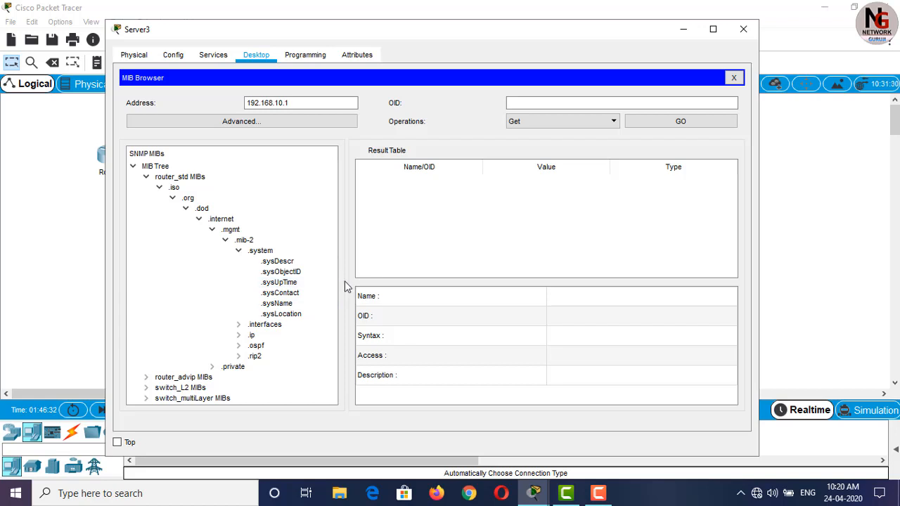
pyautogui.moveTo(346, 285); pyautogui.dragTo(362, 278)
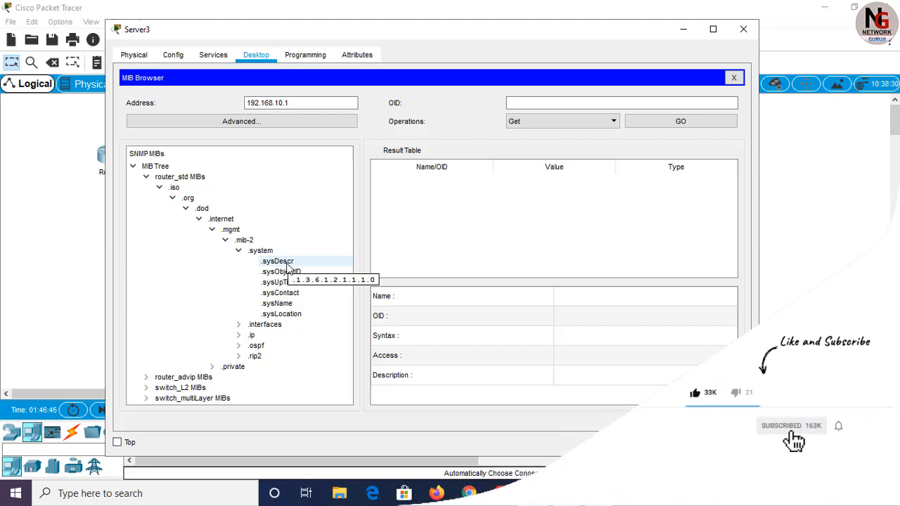
pyautogui.click(287, 263)
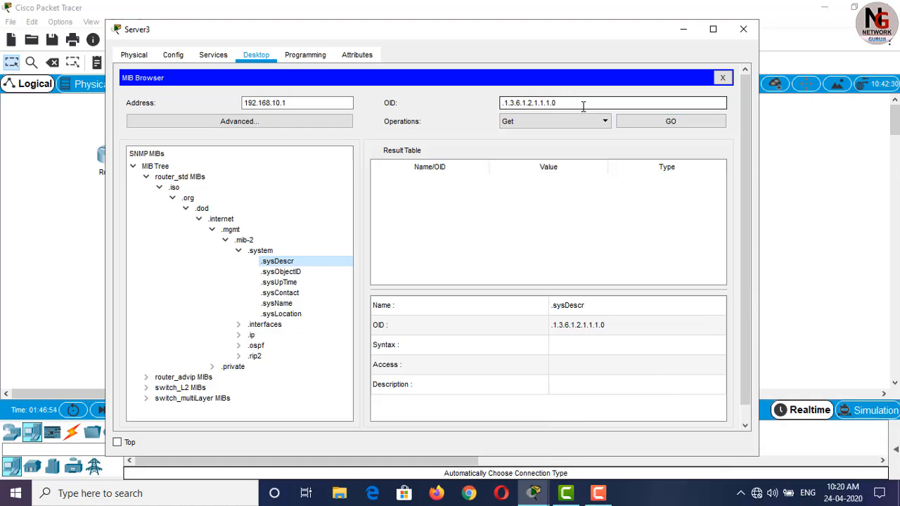
pyautogui.click(655, 124)
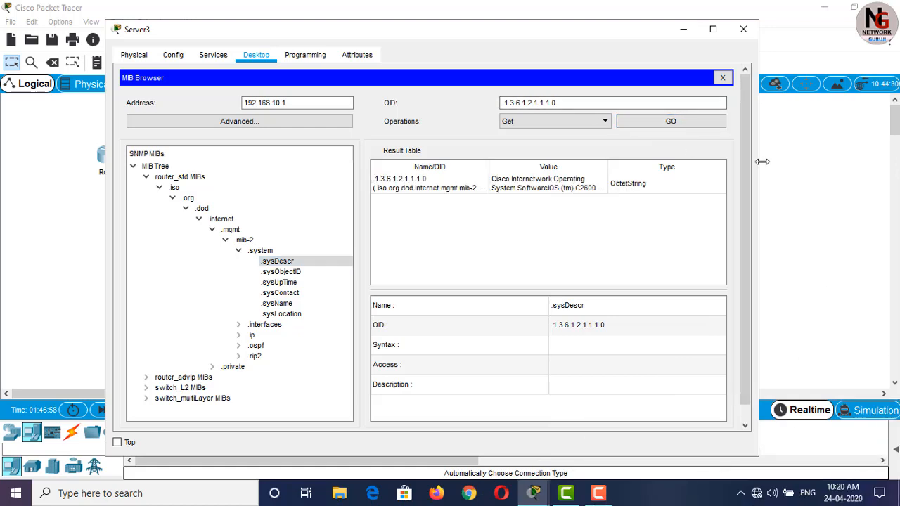
pyautogui.click(715, 29)
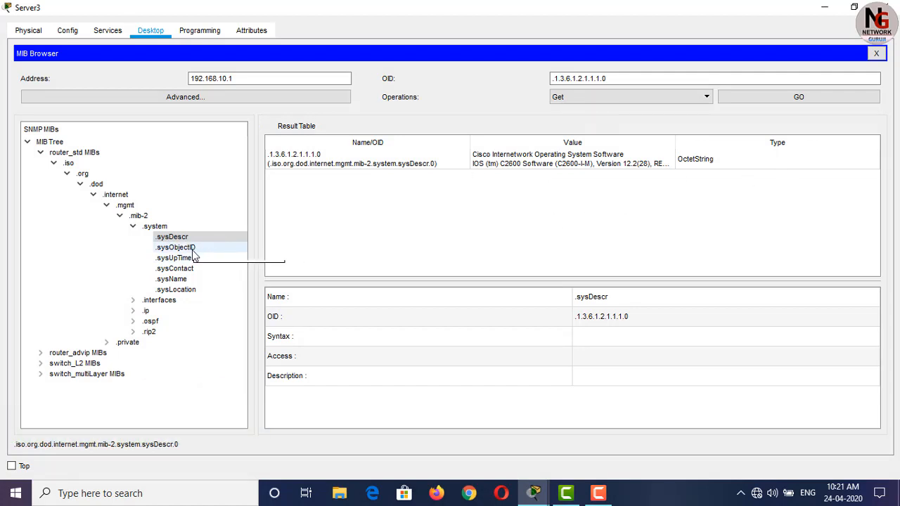
# Step: Query the router's .sysObjectID and .sysUpTime with SNMP Get
pyautogui.click(184, 247)
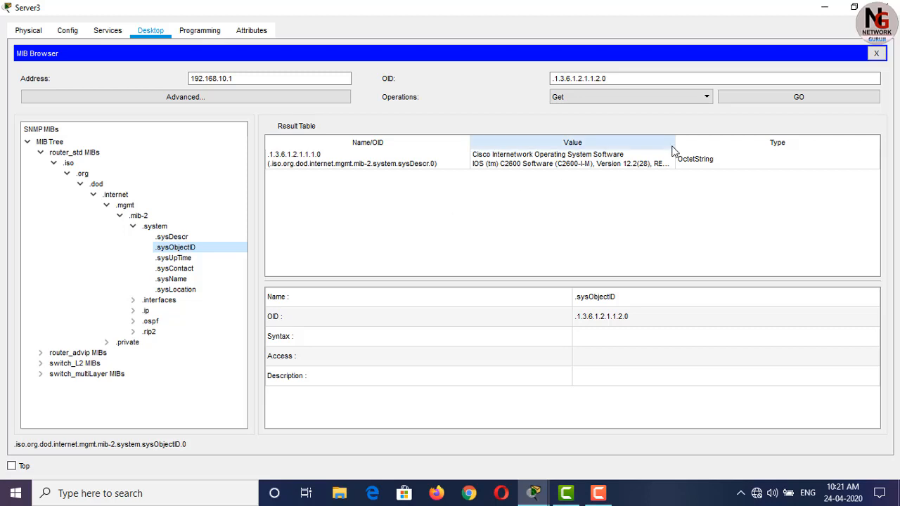
pyautogui.click(815, 105)
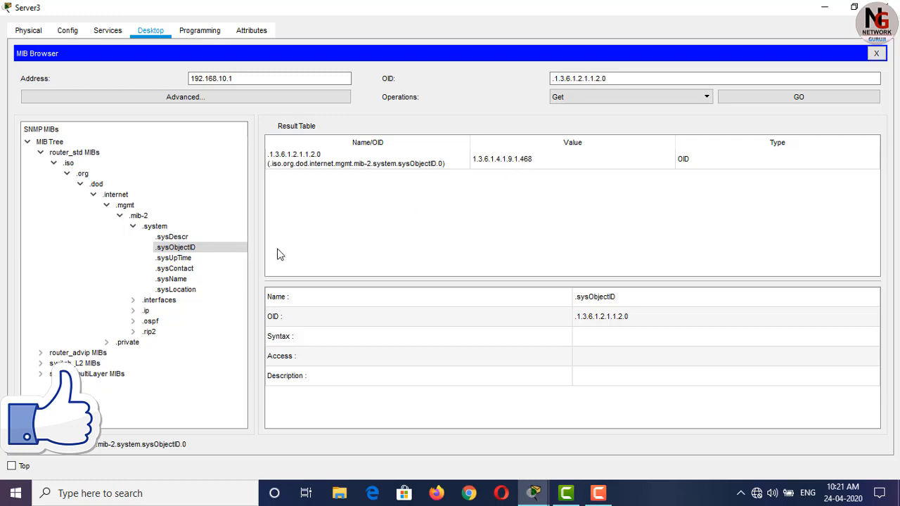
pyautogui.click(187, 259)
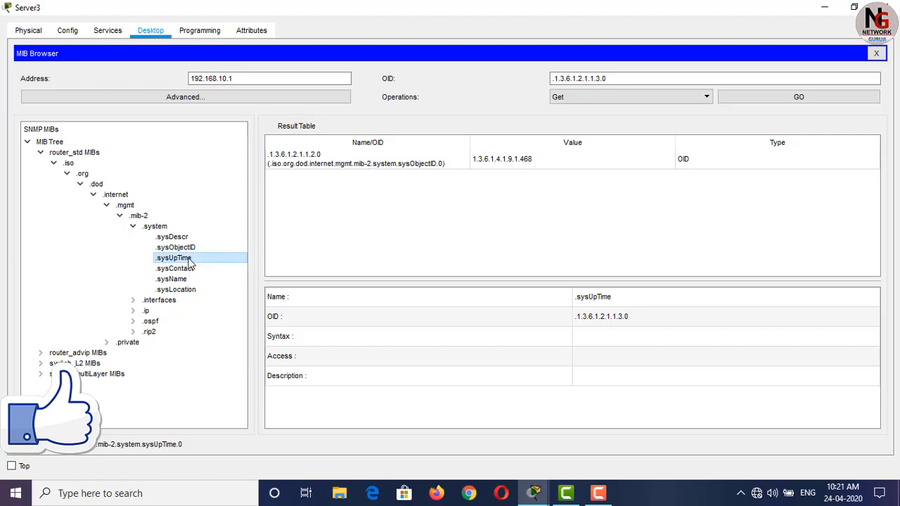
pyautogui.click(804, 99)
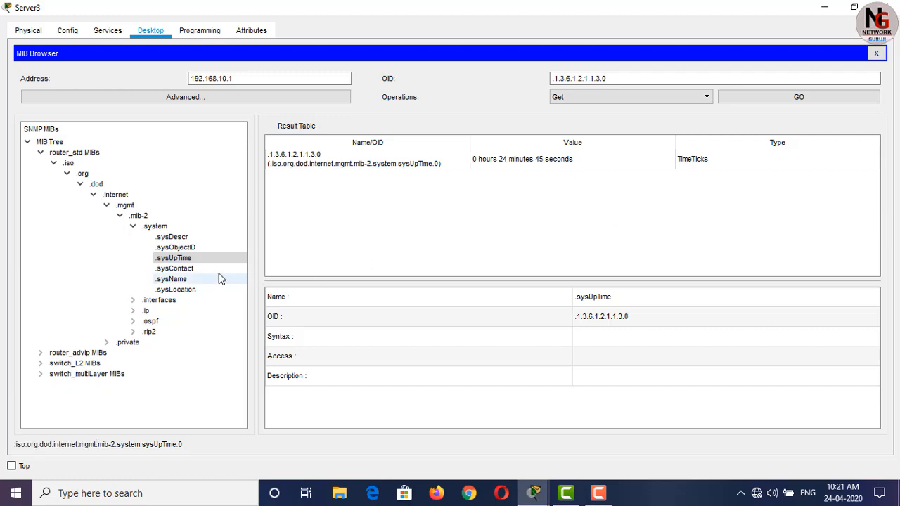
# Step: Query the router's .sysContact and .sysName with SNMP Get
pyautogui.click(182, 272)
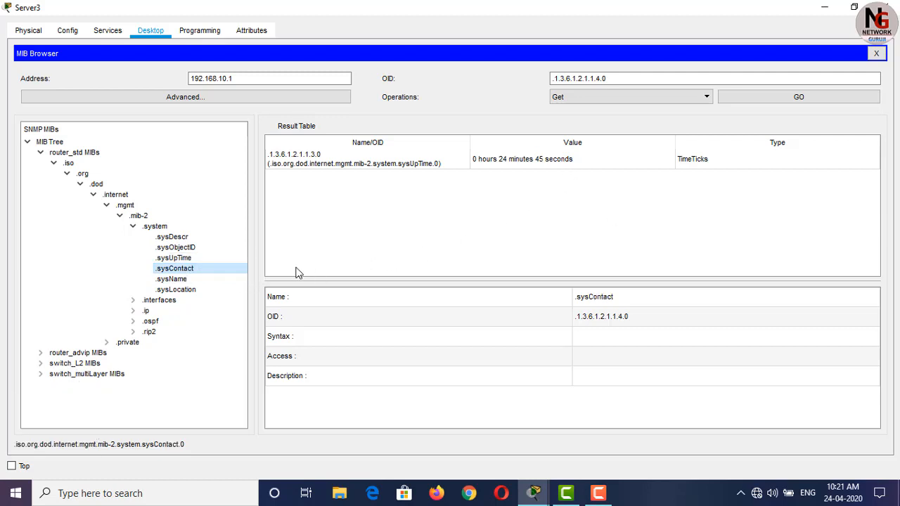
pyautogui.click(770, 105)
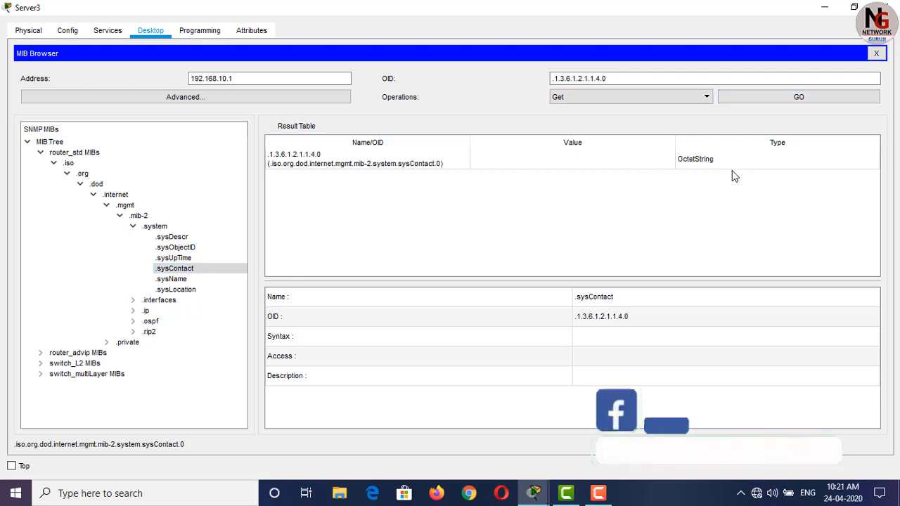
pyautogui.click(176, 280)
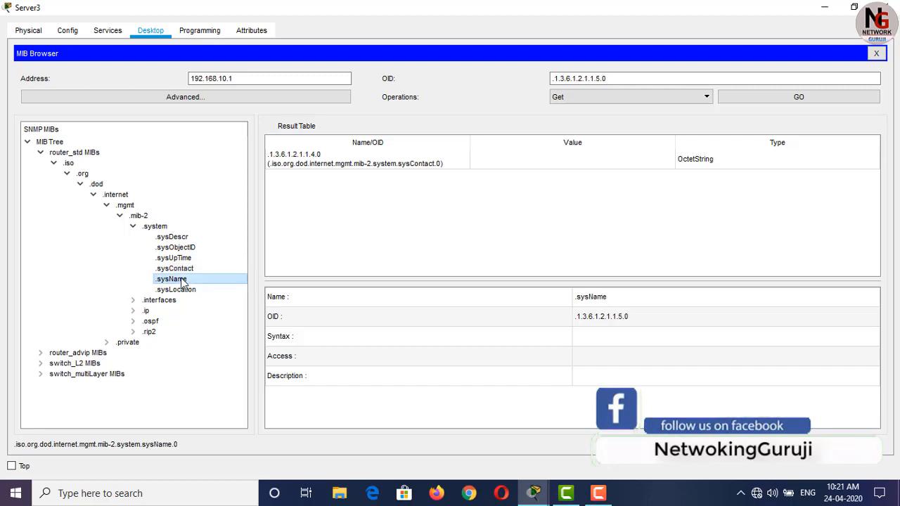
pyautogui.click(790, 101)
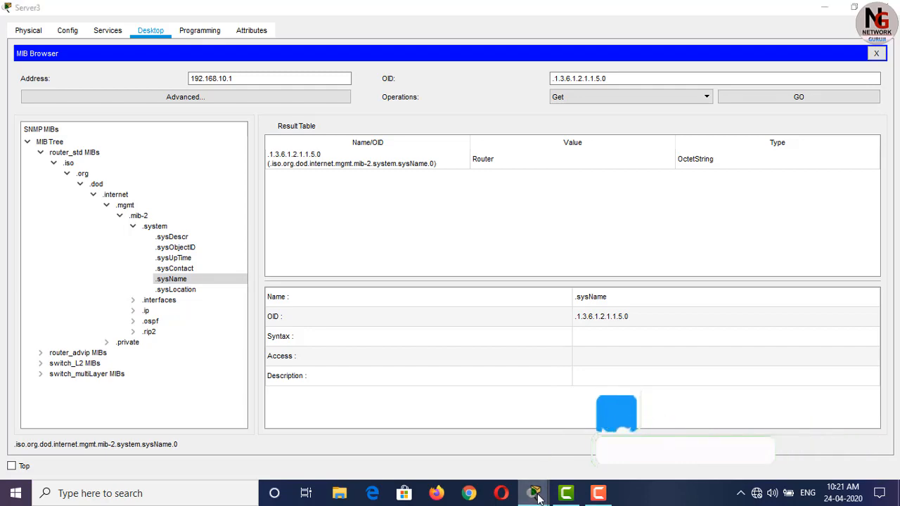
# Step: Check the hostname at Router7's CLI prompt, and return to Server3's MIB Browser
pyautogui.moveTo(534, 493)
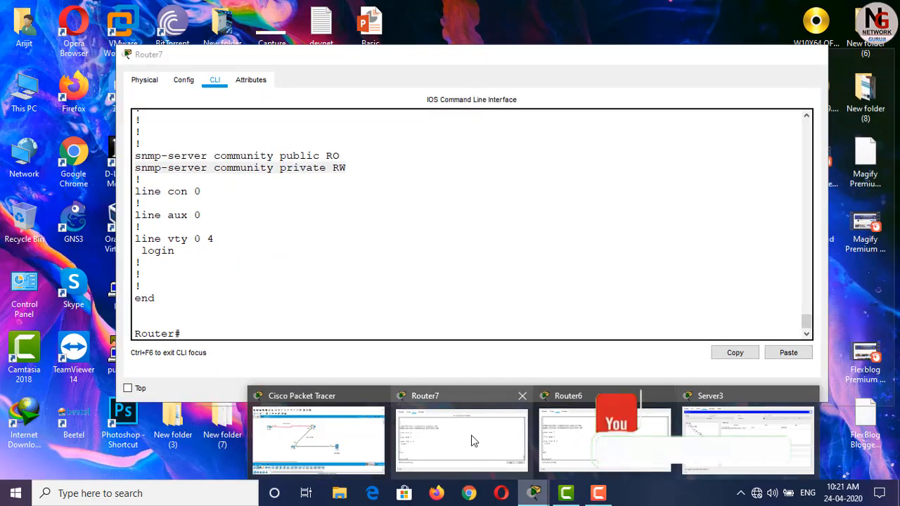
pyautogui.click(470, 437)
pyautogui.click(352, 313)
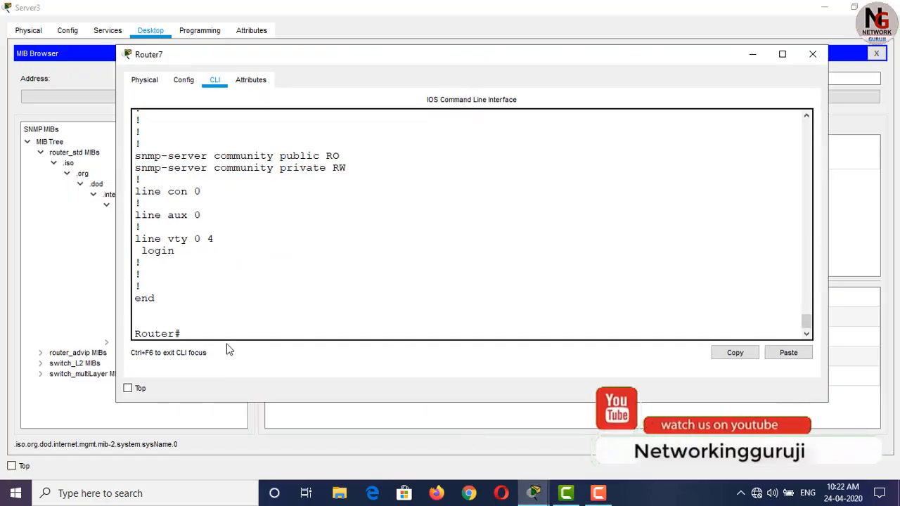
pyautogui.hotkey('alt', 'Tab')
pyautogui.click(174, 268)
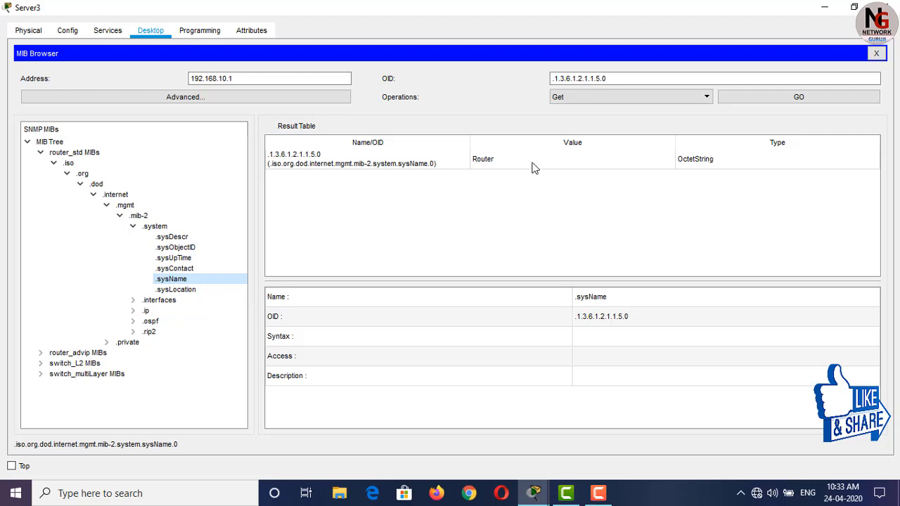
# Step: Choose the Set operation for .sysName, clear the prefilled value, and use OctetString as the data type
pyautogui.click(602, 100)
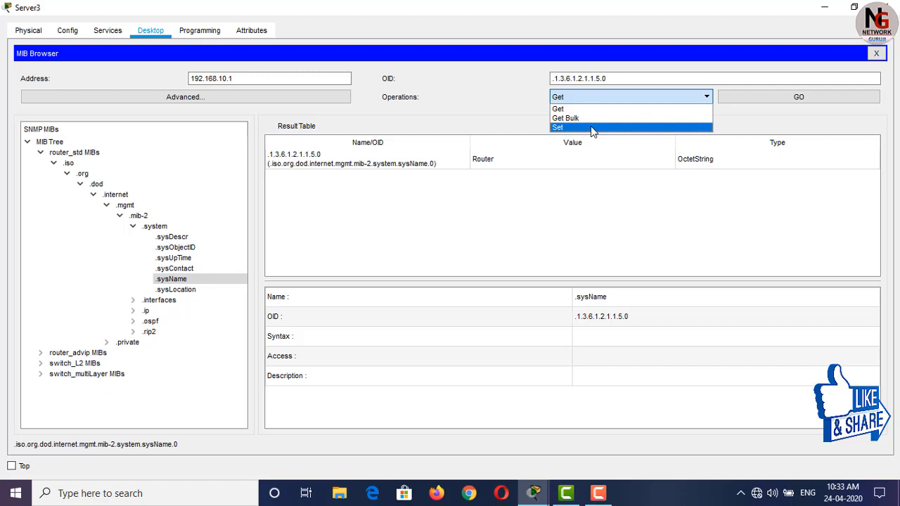
pyautogui.click(591, 127)
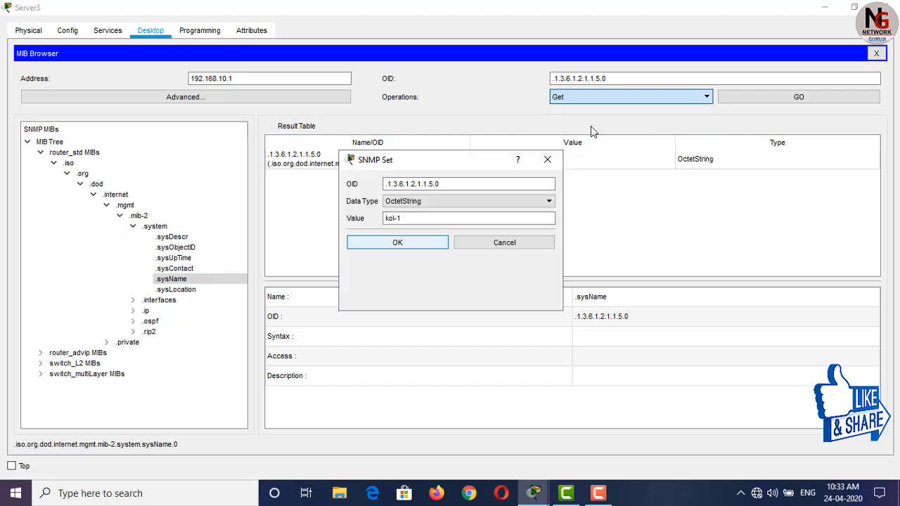
pyautogui.click(412, 203)
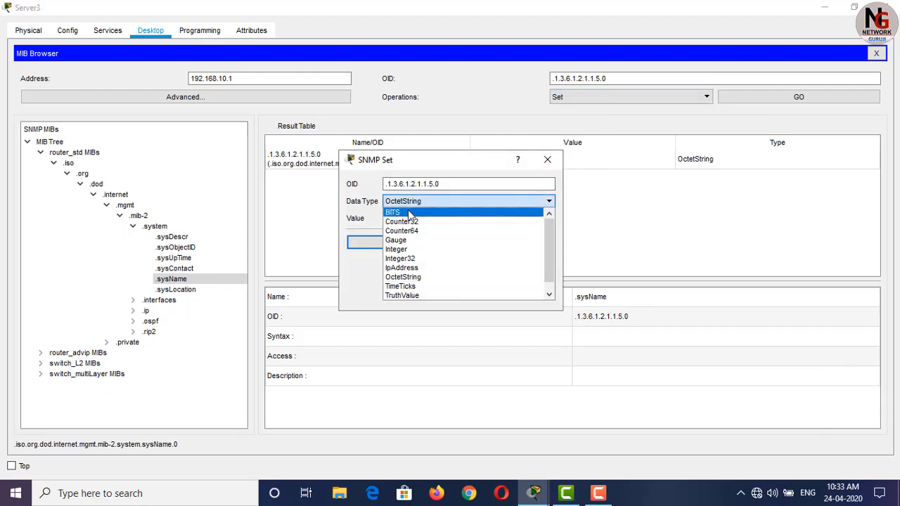
pyautogui.click(407, 211)
pyautogui.moveTo(436, 219); pyautogui.dragTo(337, 218)
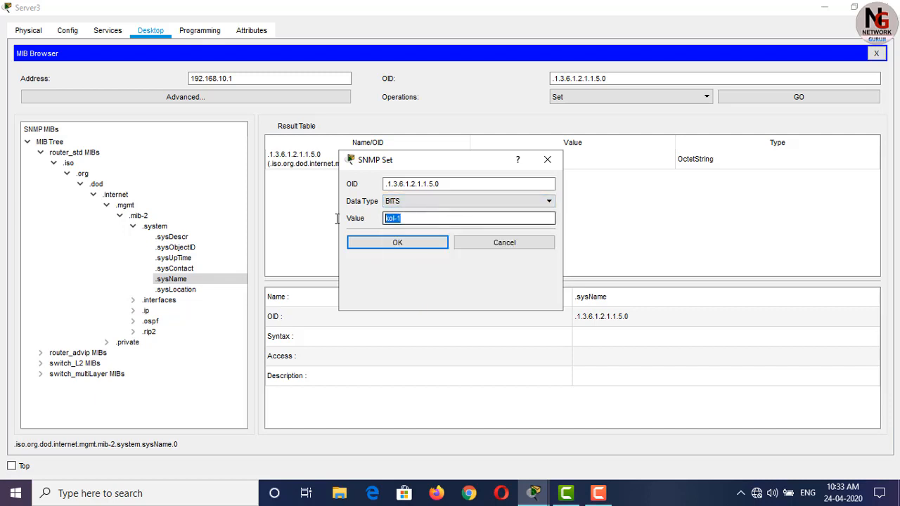
pyautogui.press('BackSpace')
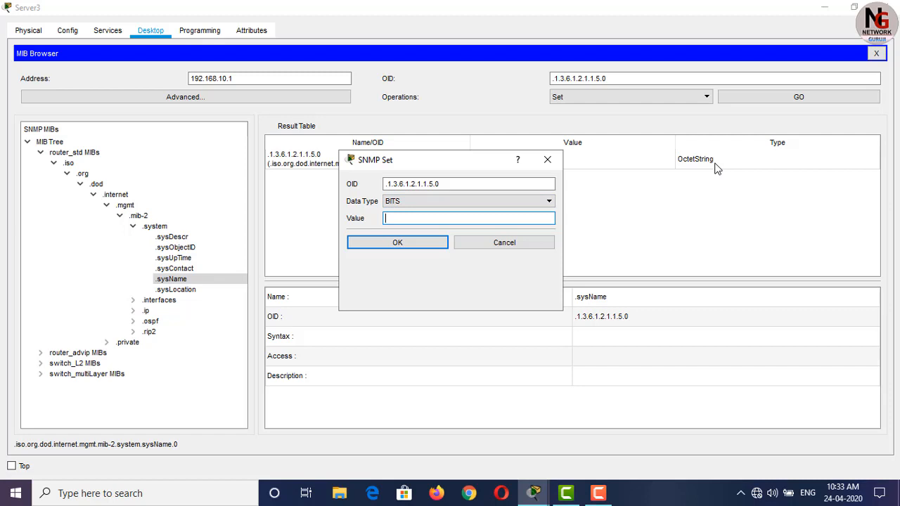
pyautogui.click(532, 209)
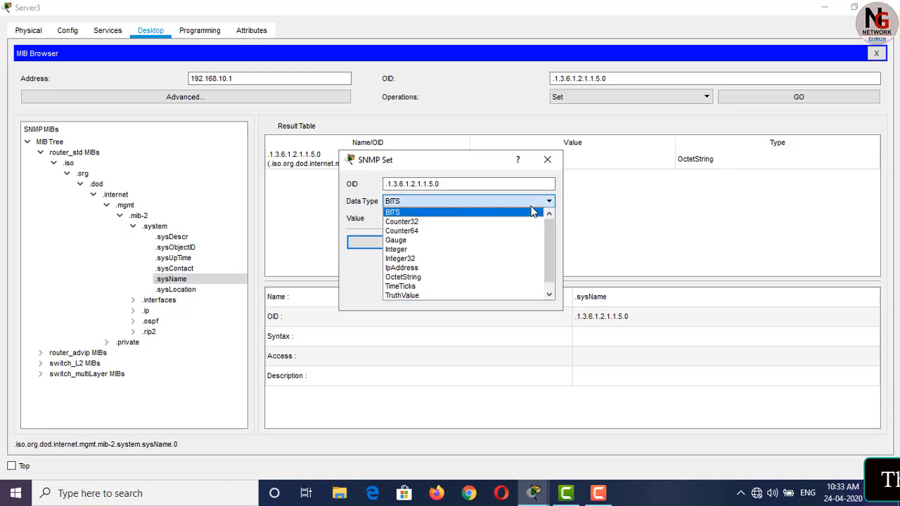
pyautogui.click(475, 278)
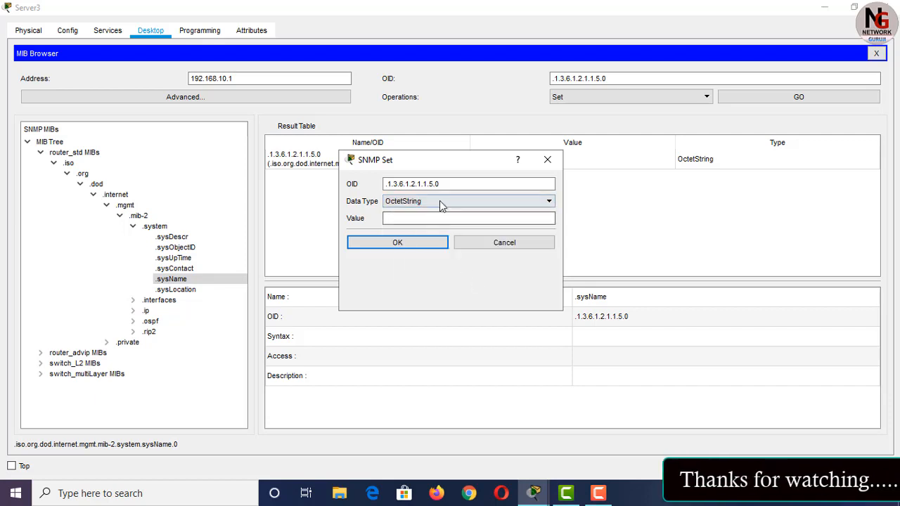
# Step: Set the .sysName value to bangalore-1 and send the SNMP Set request to the router
pyautogui.click(435, 218)
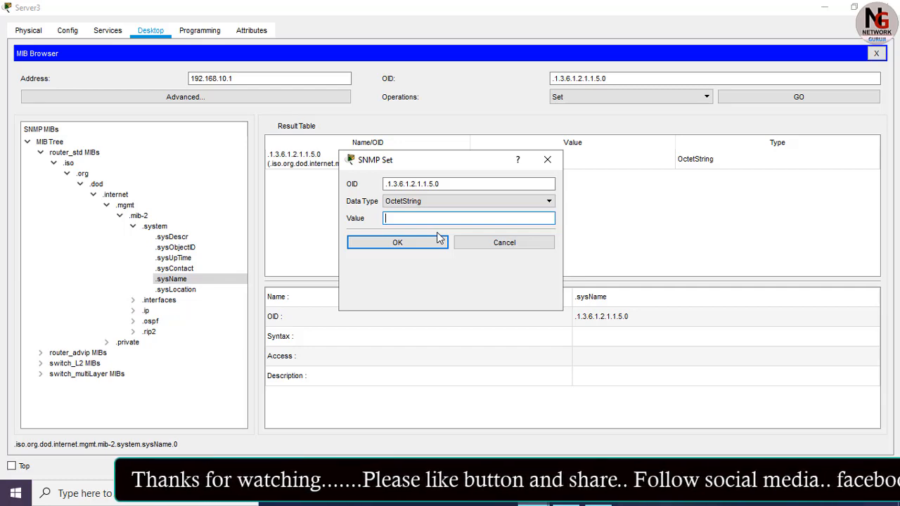
pyautogui.write('b')
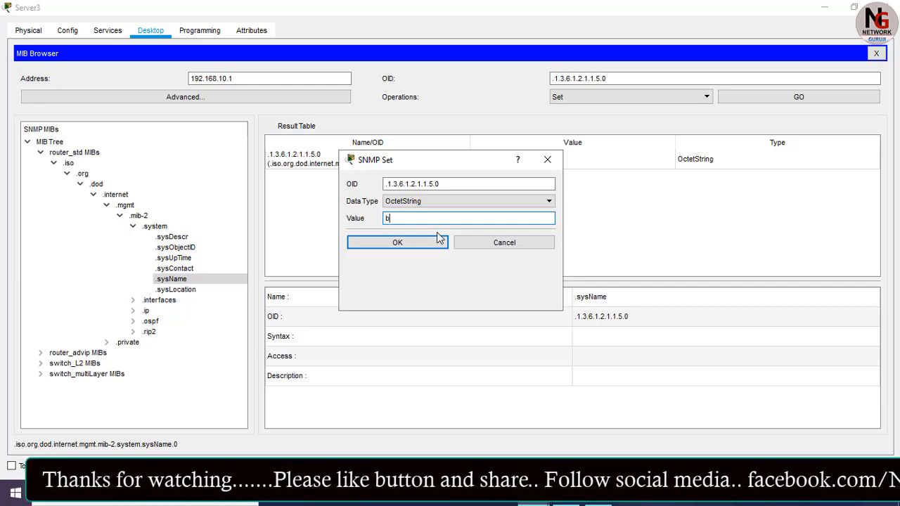
pyautogui.write('angalore-1')
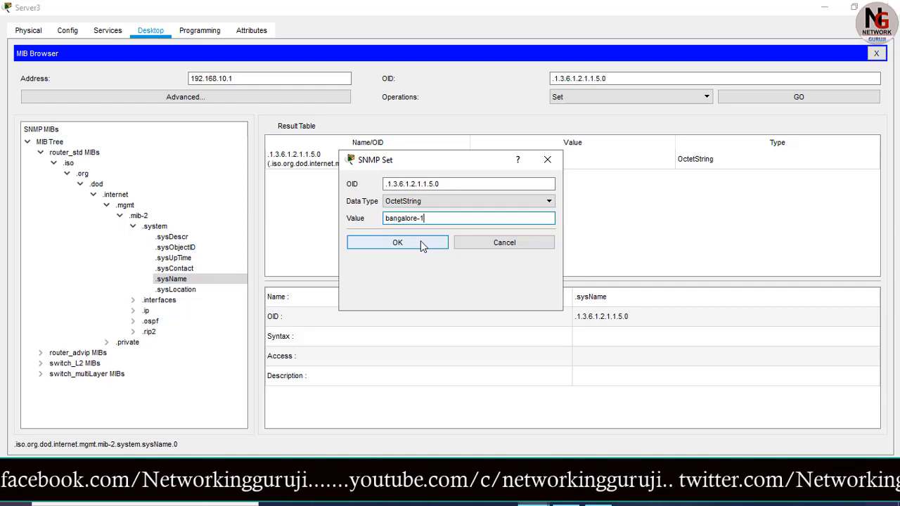
pyautogui.click(421, 243)
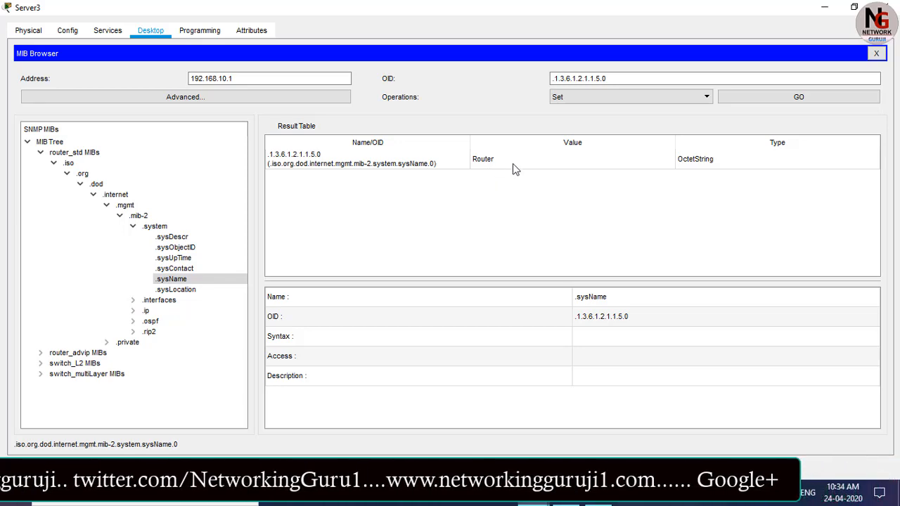
pyautogui.click(813, 104)
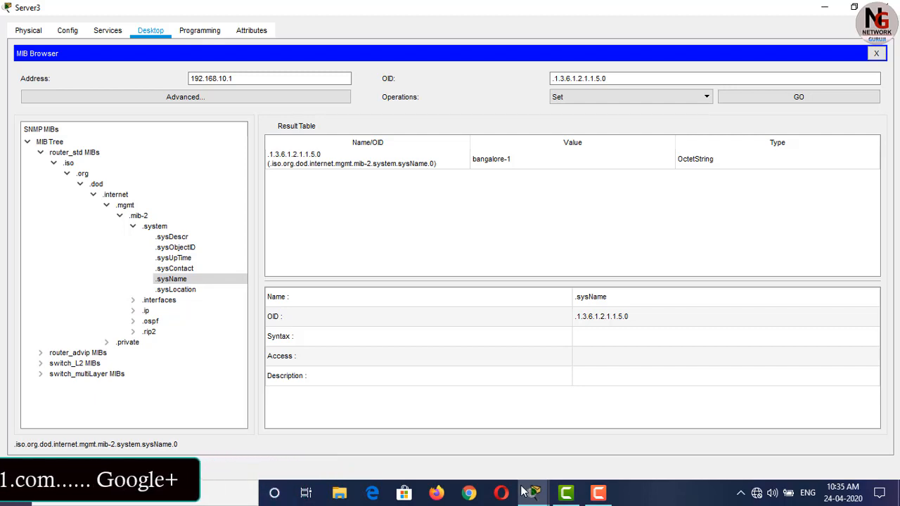
# Step: Check the hostname at Router6's CLI prompt, and return to Server3's MIB Browser
pyautogui.moveTo(535, 492)
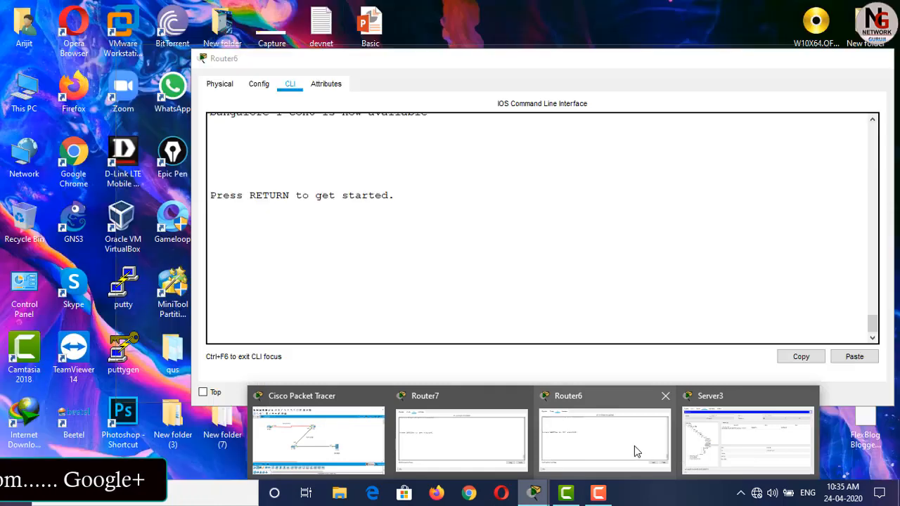
pyautogui.click(634, 450)
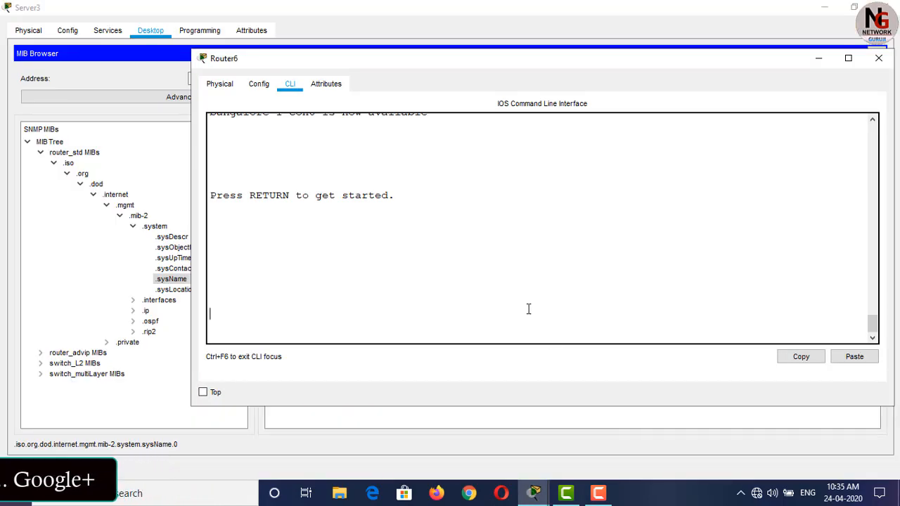
pyautogui.press('Return')
pyautogui.press('Return')
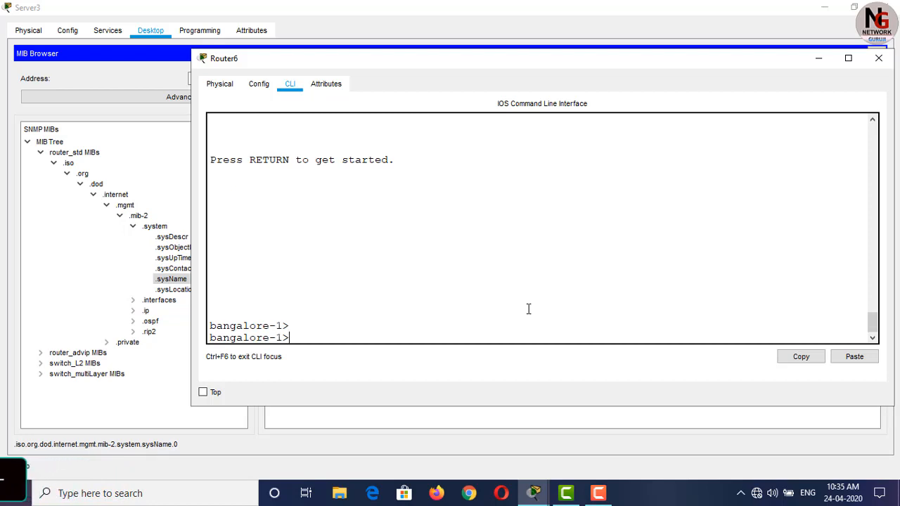
pyautogui.click(512, 20)
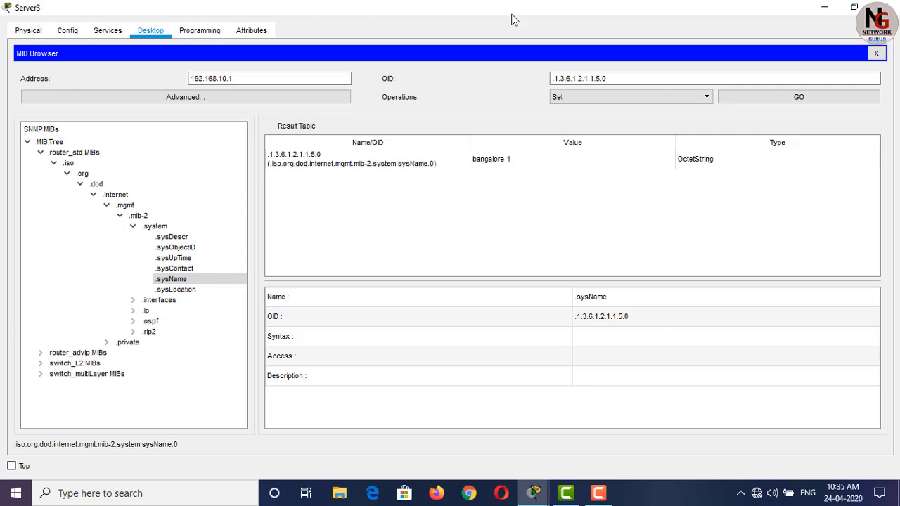
# Step: Set the router's .sysName to kol-1 with another SNMP Set request, keeping OctetString as the data type
pyautogui.click(631, 104)
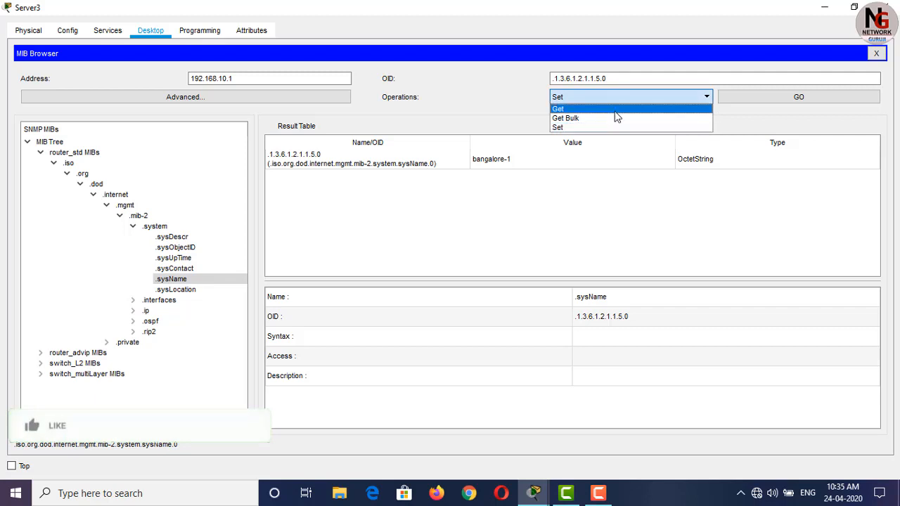
pyautogui.click(579, 126)
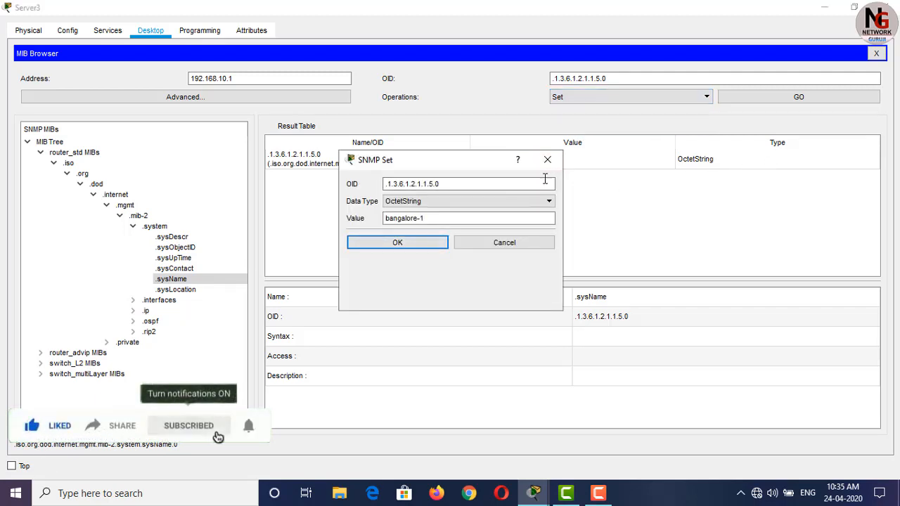
pyautogui.click(405, 219)
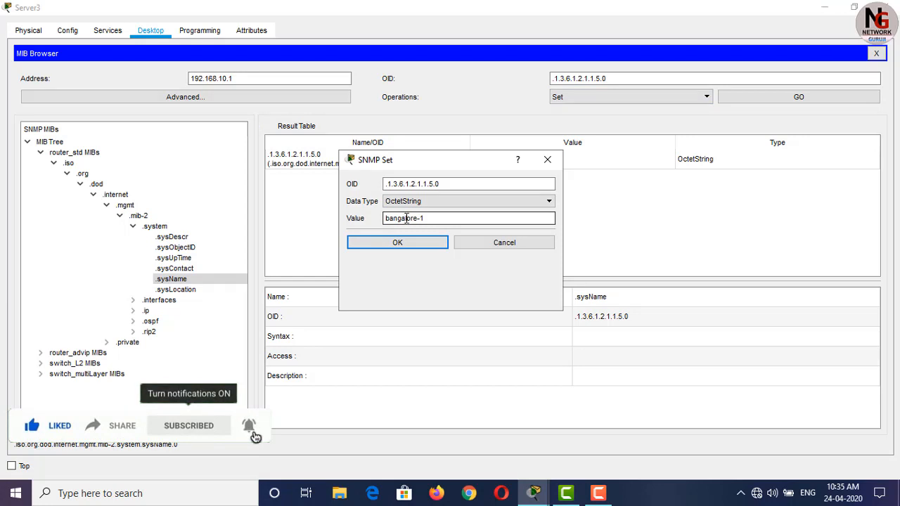
pyautogui.press('BackSpace')
pyautogui.press('BackSpace')
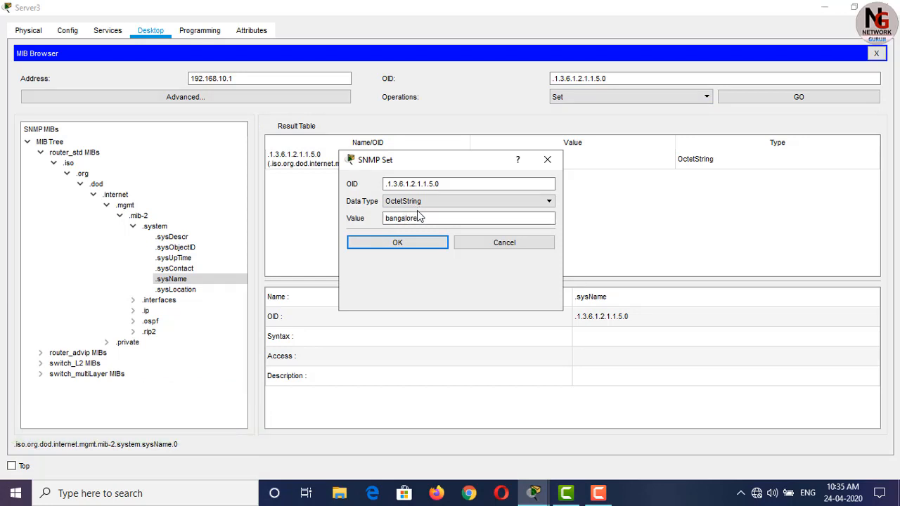
pyautogui.write('-1')
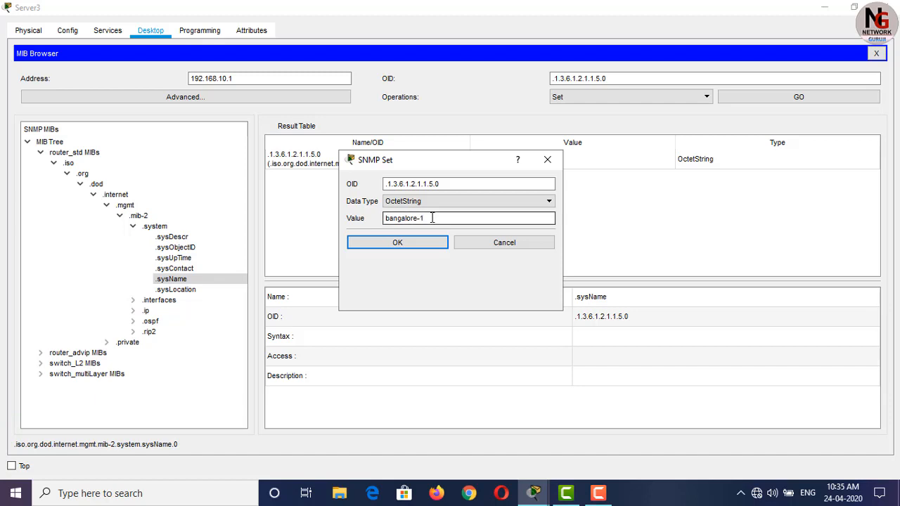
pyautogui.moveTo(434, 218); pyautogui.dragTo(335, 220)
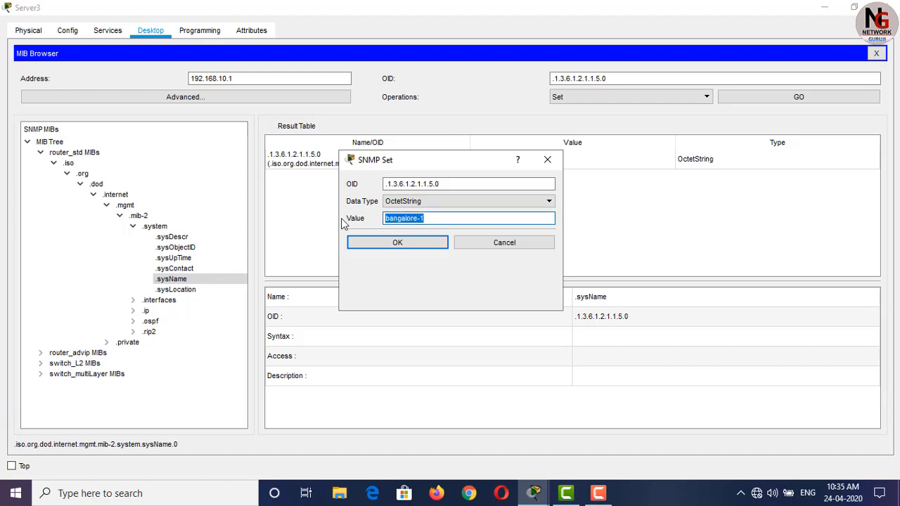
pyautogui.write('kol-1')
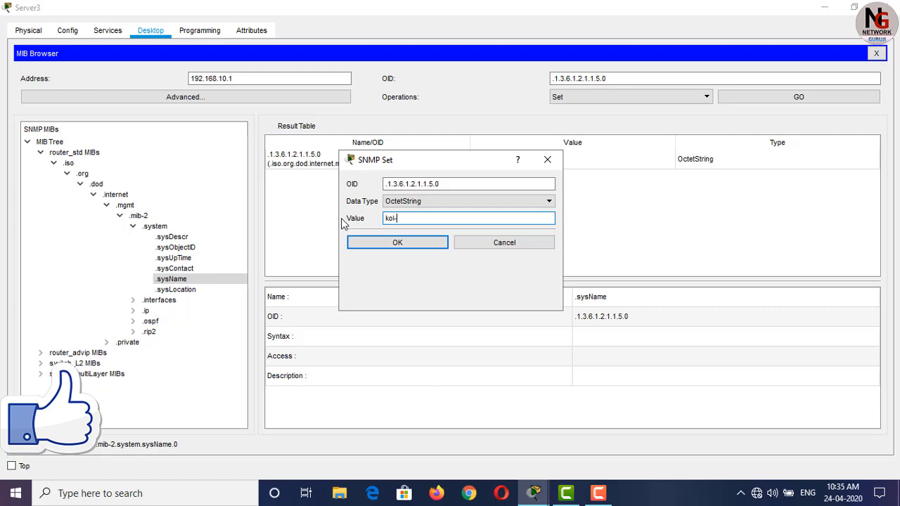
pyautogui.click(431, 241)
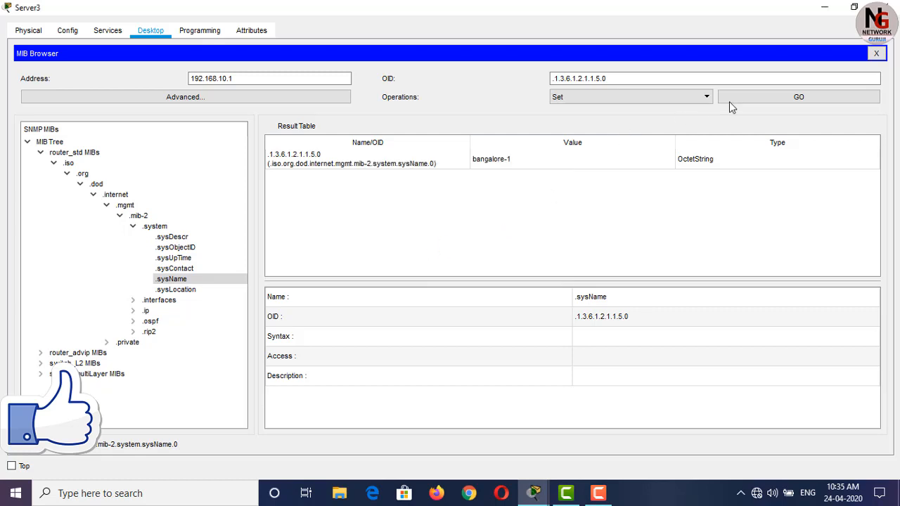
pyautogui.click(784, 103)
# Step: Recheck the hostname at Router6's CLI prompt following the kol-1 change
pyautogui.click(534, 492)
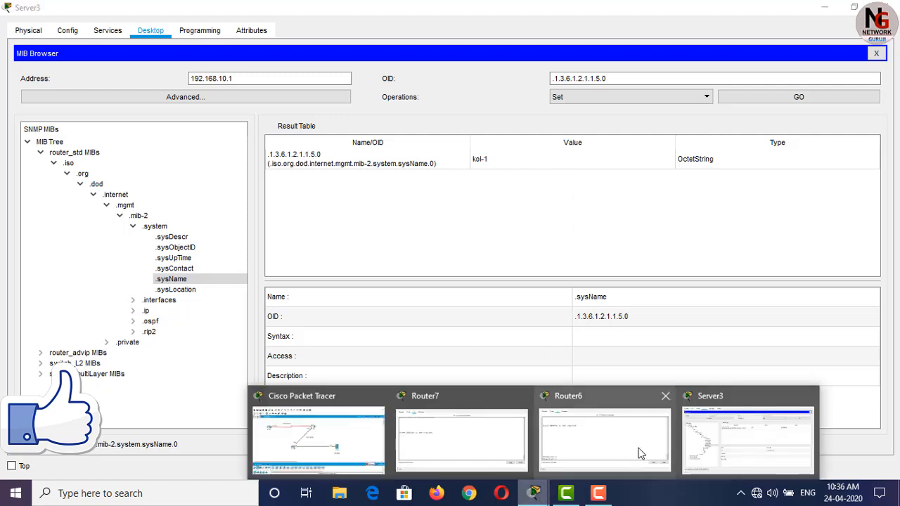
pyautogui.click(592, 432)
pyautogui.press('Return')
pyautogui.press('Return')
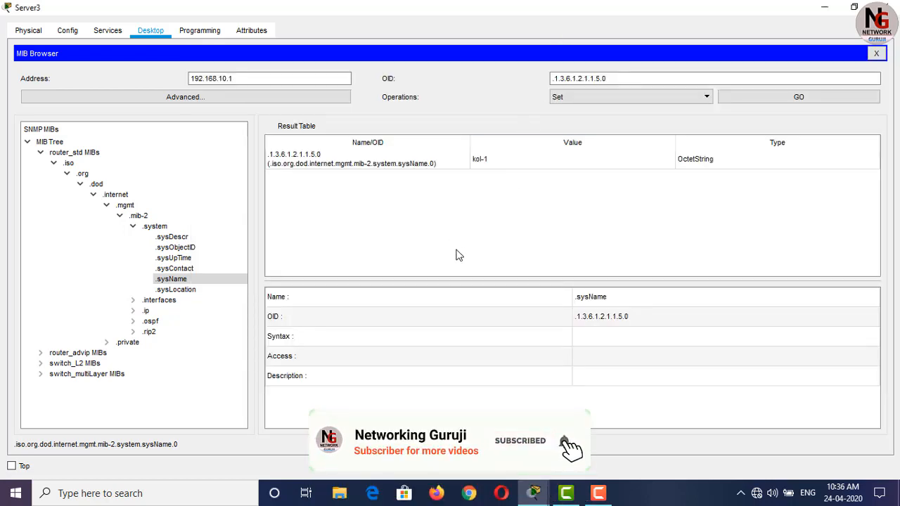
# Step: Query the router's .sysLocation with SNMP Get
pyautogui.click(184, 291)
pyautogui.click(682, 100)
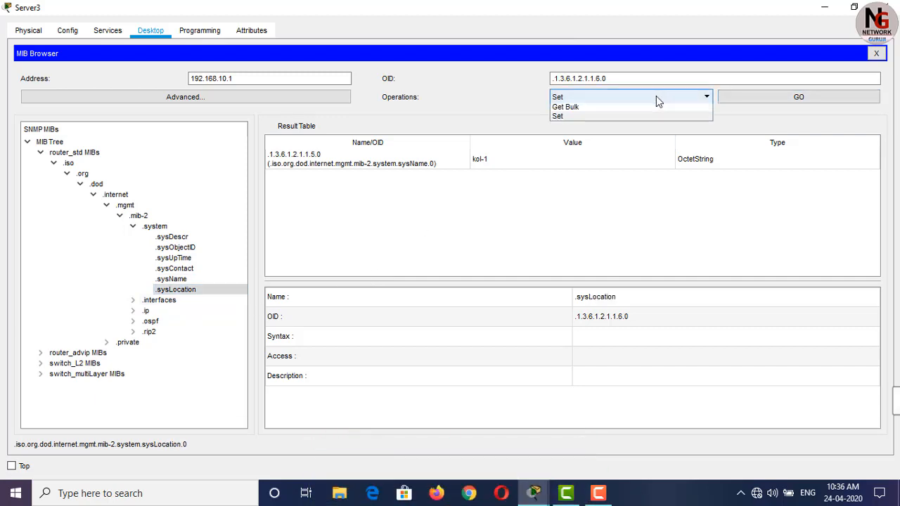
pyautogui.click(623, 107)
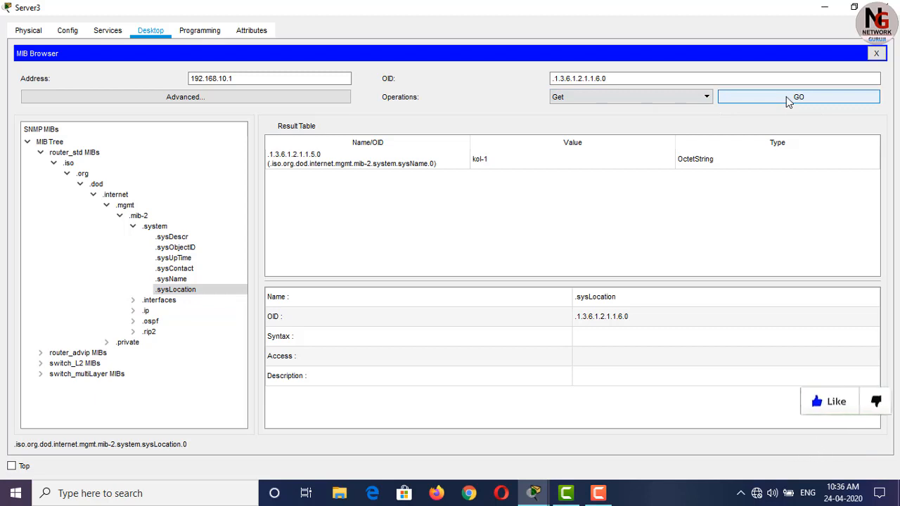
pyautogui.click(788, 98)
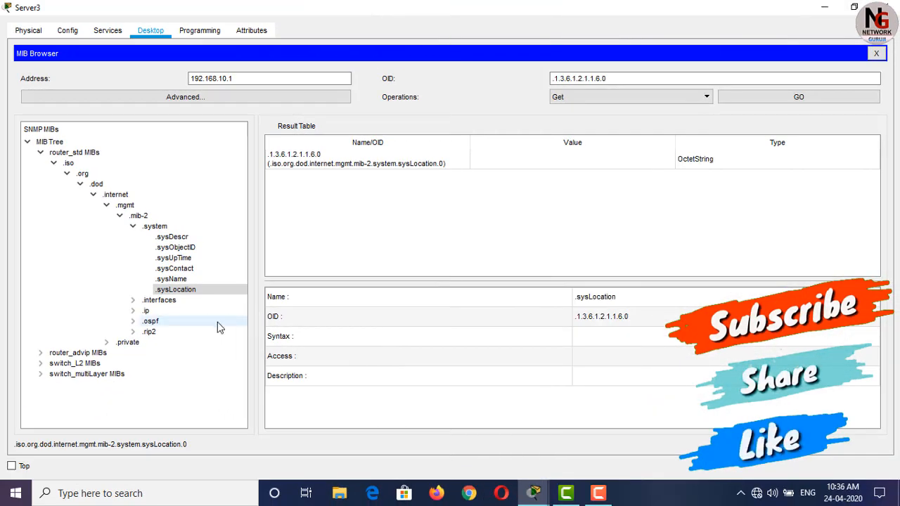
# Step: Expand .interfaces down to .ifEntry in the MIB tree, and query .ifIndex and .ifDescr with SNMP Get
pyautogui.click(134, 300)
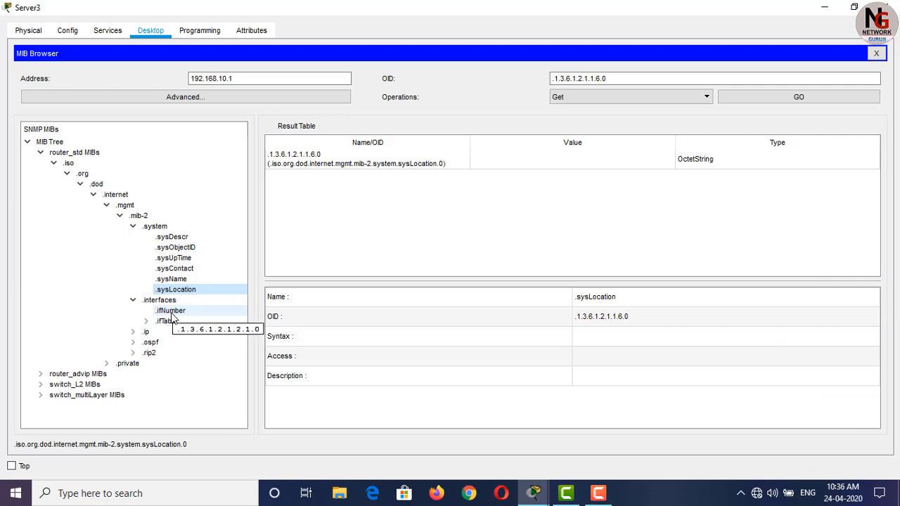
pyautogui.click(172, 314)
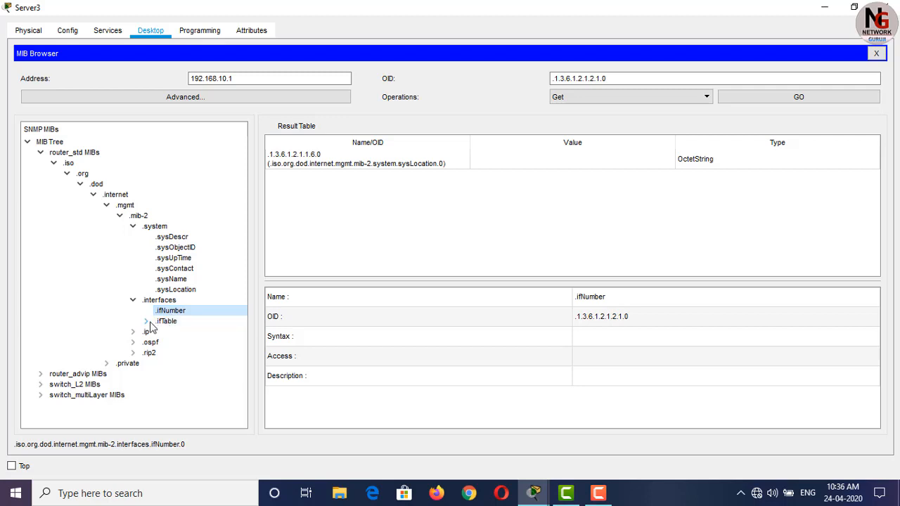
pyautogui.click(146, 321)
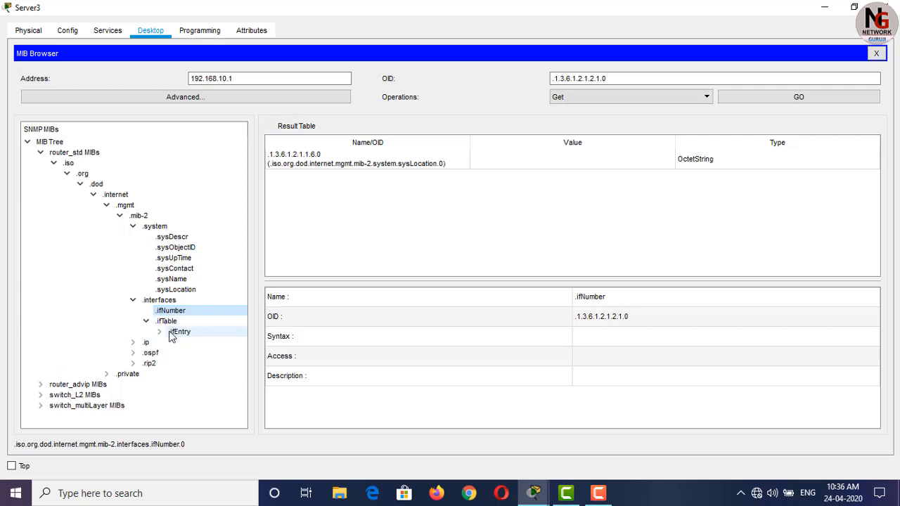
pyautogui.click(160, 332)
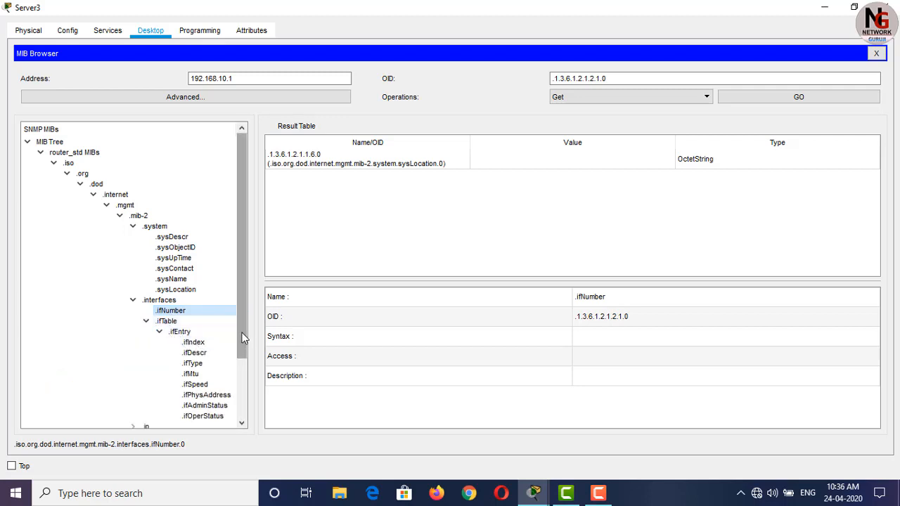
pyautogui.moveTo(242, 338); pyautogui.dragTo(281, 375)
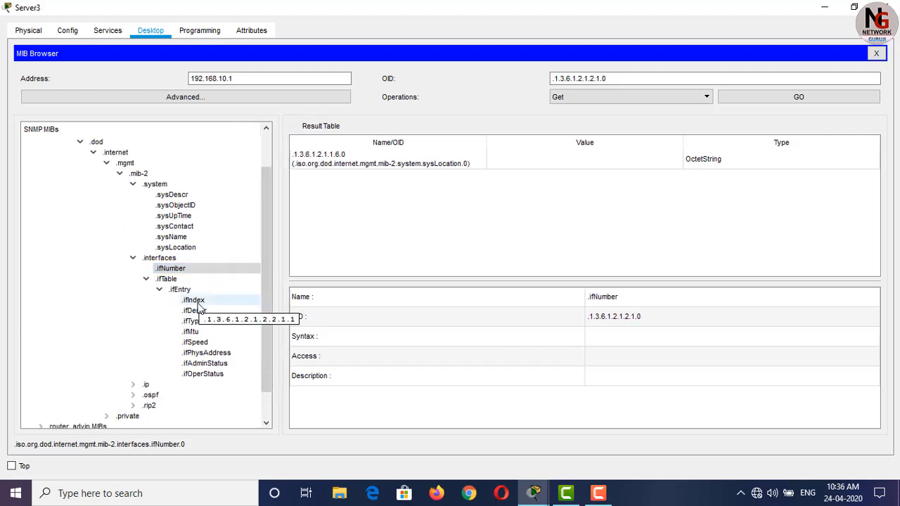
pyautogui.click(194, 301)
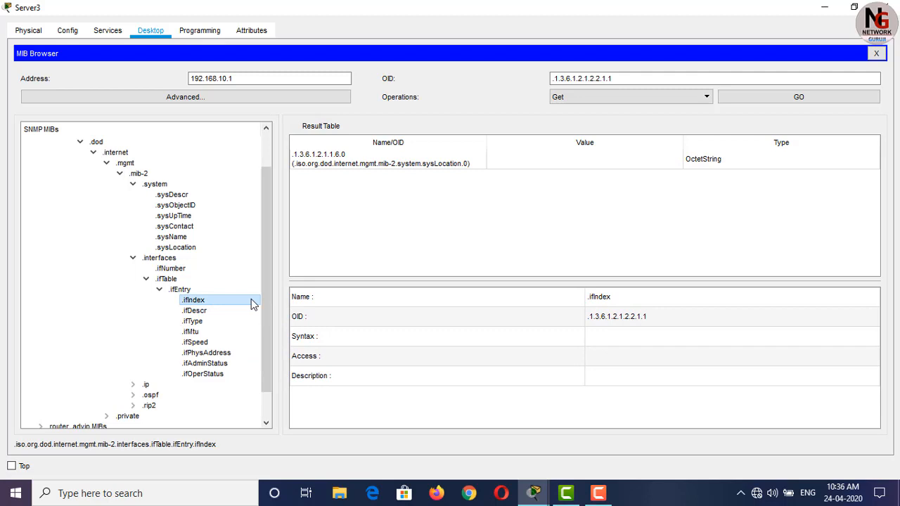
pyautogui.click(772, 101)
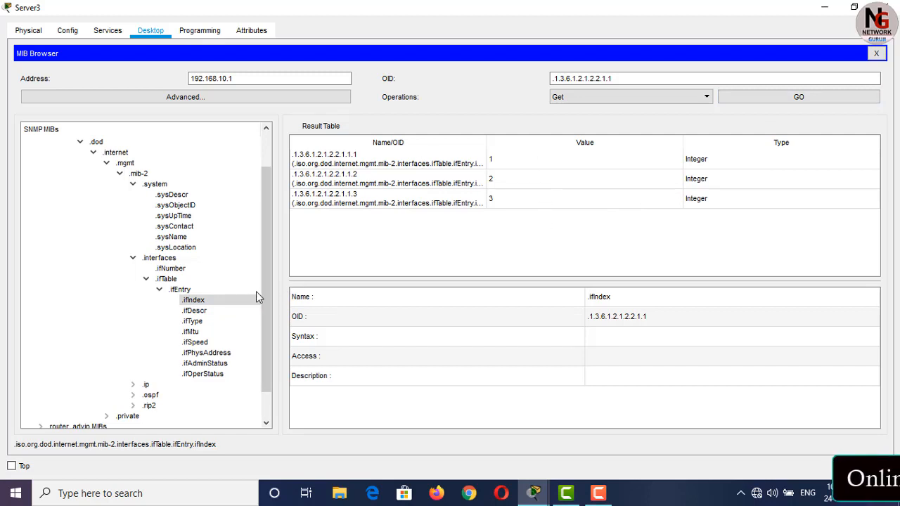
pyautogui.click(197, 311)
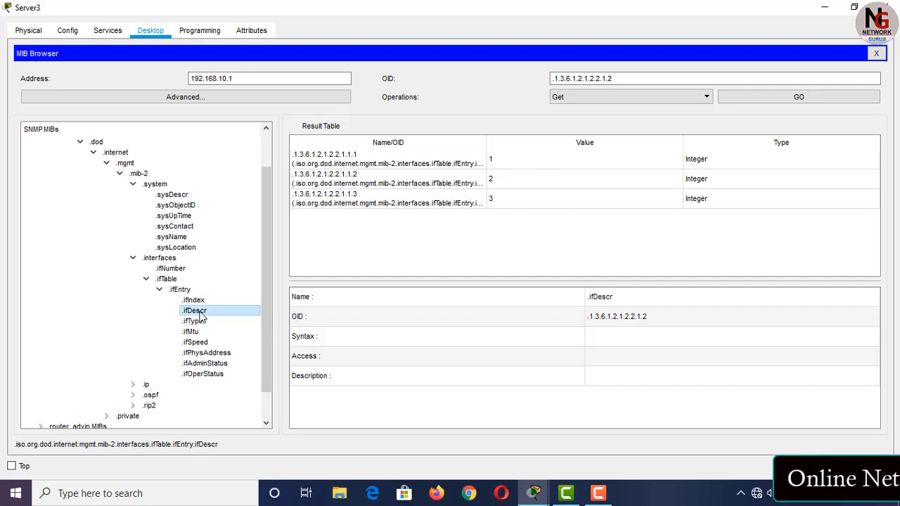
pyautogui.click(786, 99)
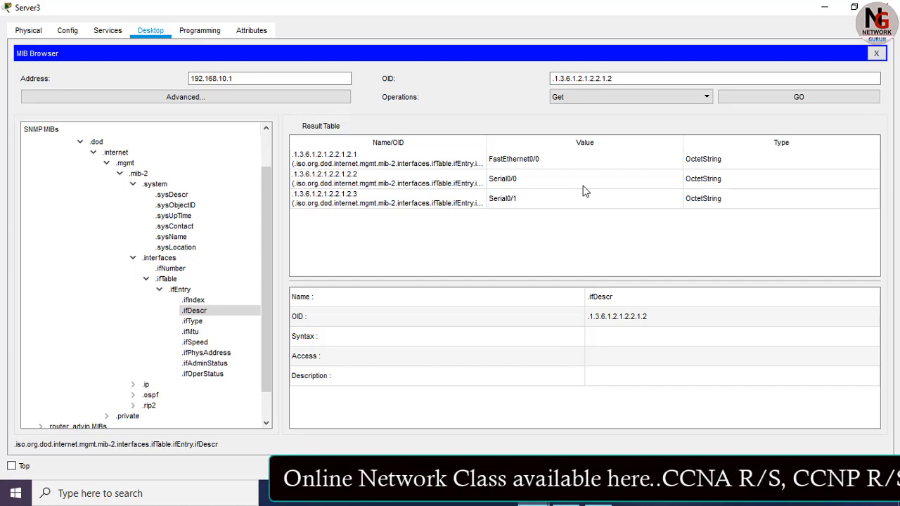
# Step: Query the .ifType and .ifMtu of the router's interfaces with SNMP Get
pyautogui.click(197, 322)
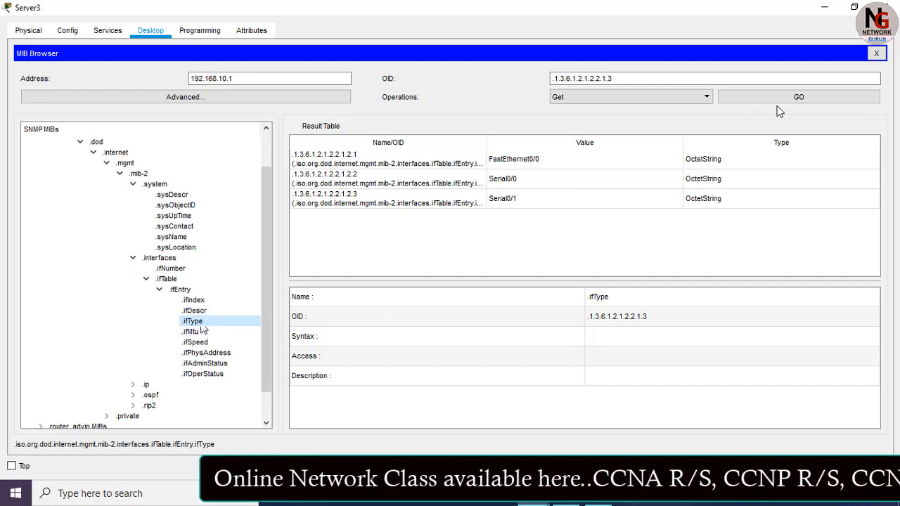
pyautogui.click(779, 102)
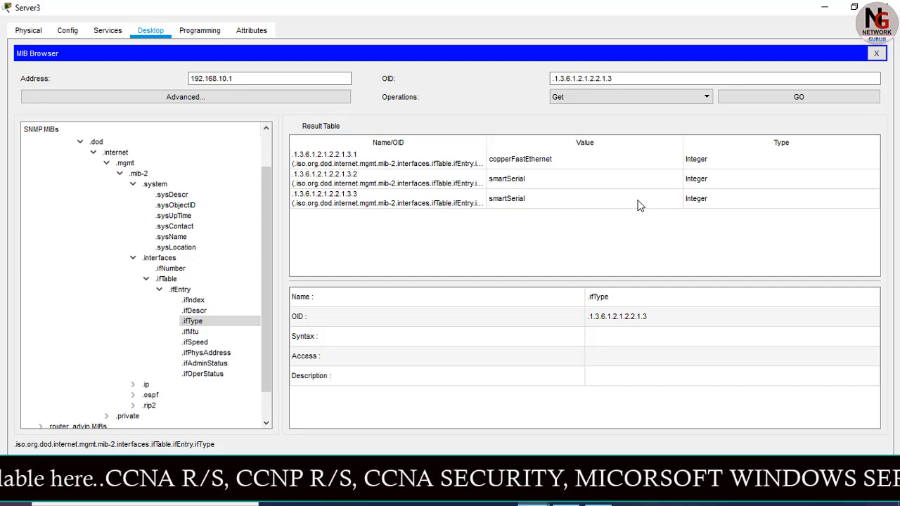
pyautogui.click(197, 332)
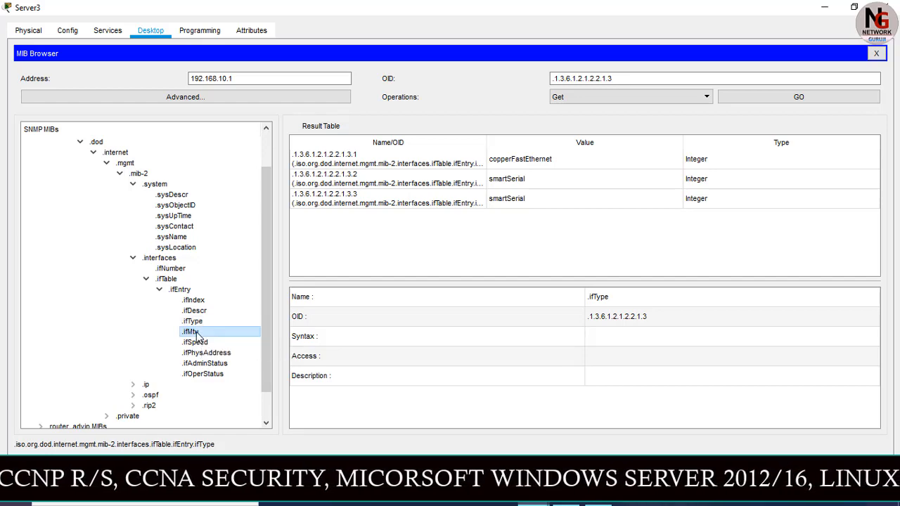
pyautogui.click(806, 99)
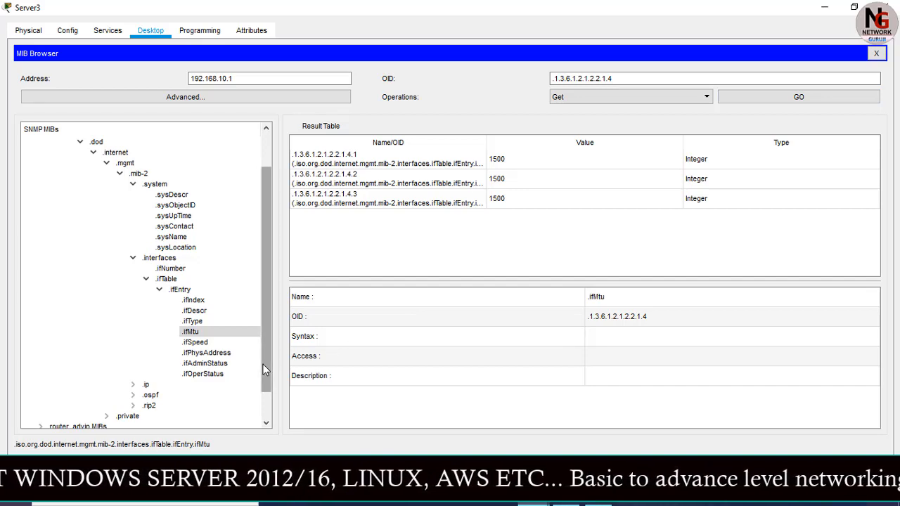
# Step: Query the .ifSpeed and .ifPhysAddress of the router's interfaces with SNMP Get
pyautogui.click(202, 344)
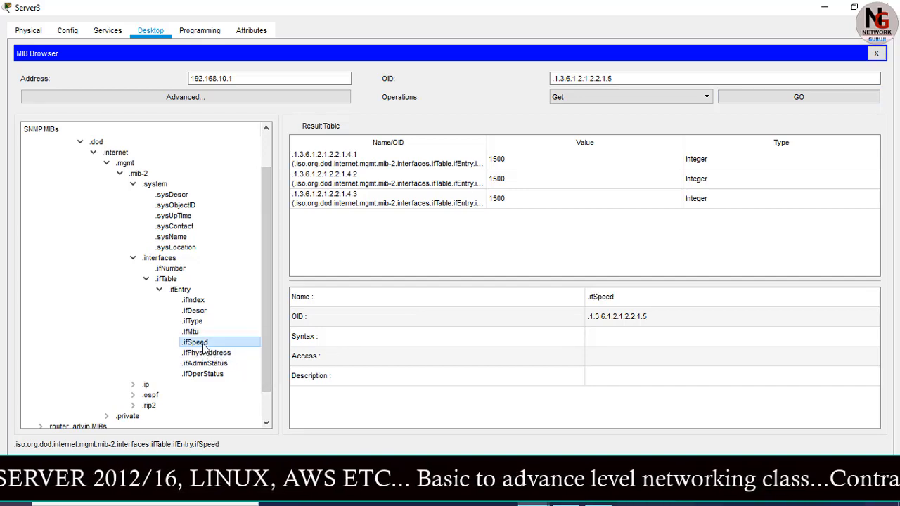
pyautogui.click(805, 98)
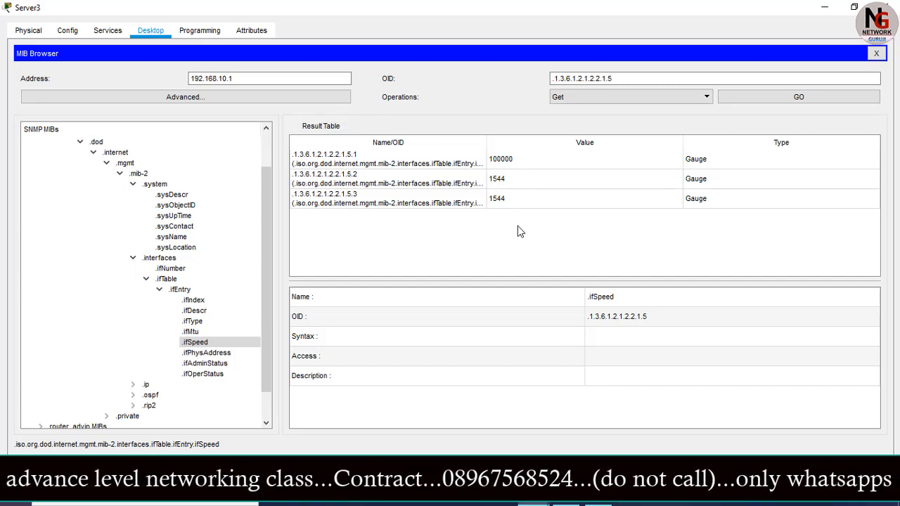
pyautogui.click(217, 353)
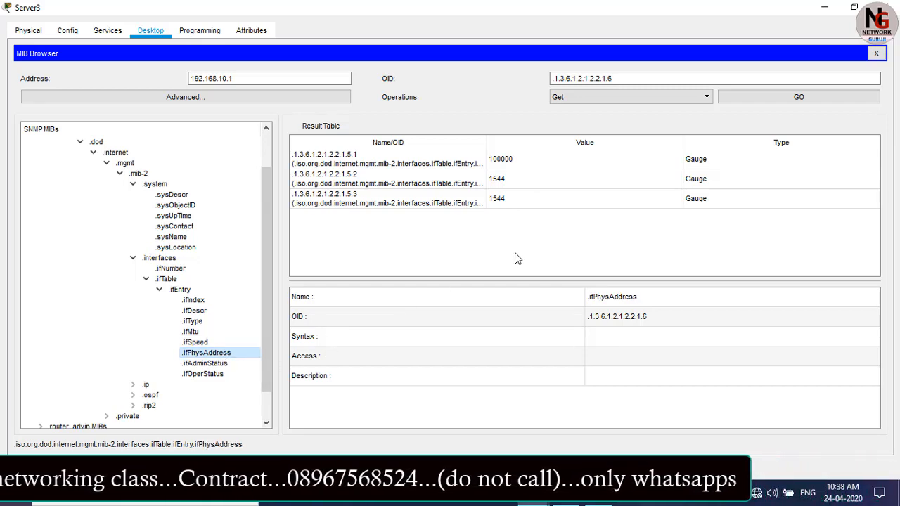
pyautogui.click(787, 101)
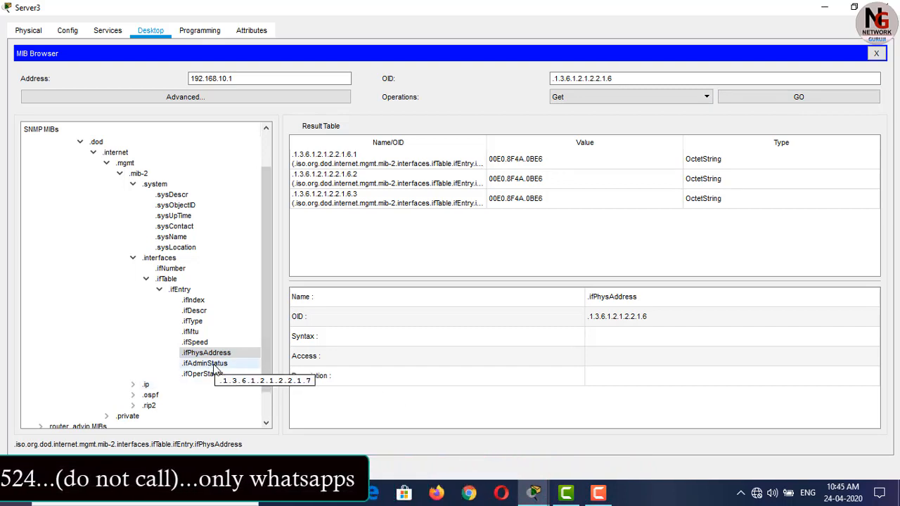
# Step: Query the .ifAdminStatus and .ifOperStatus of the router's interfaces with SNMP Get
pyautogui.click(214, 366)
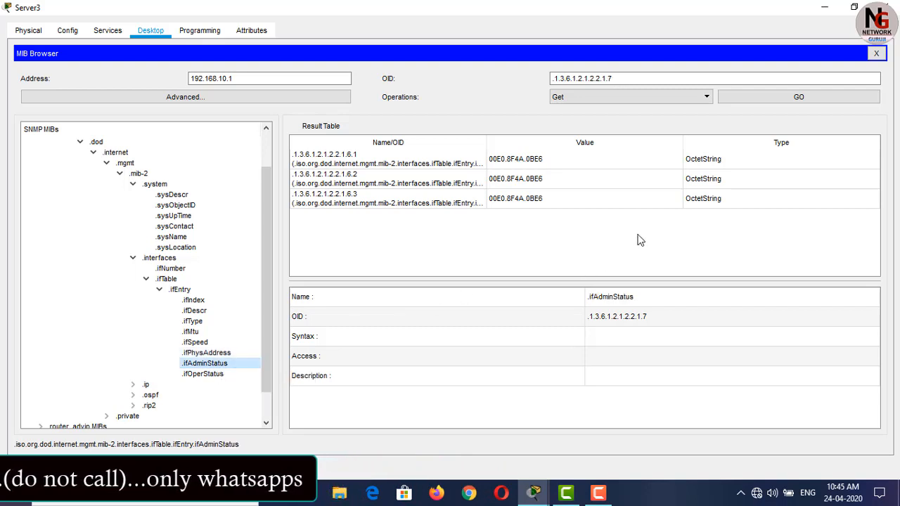
pyautogui.click(761, 101)
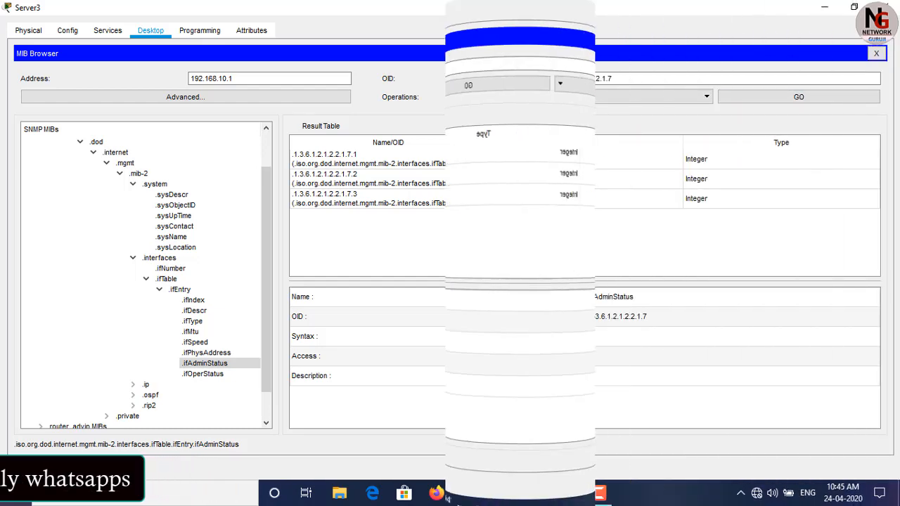
pyautogui.click(215, 377)
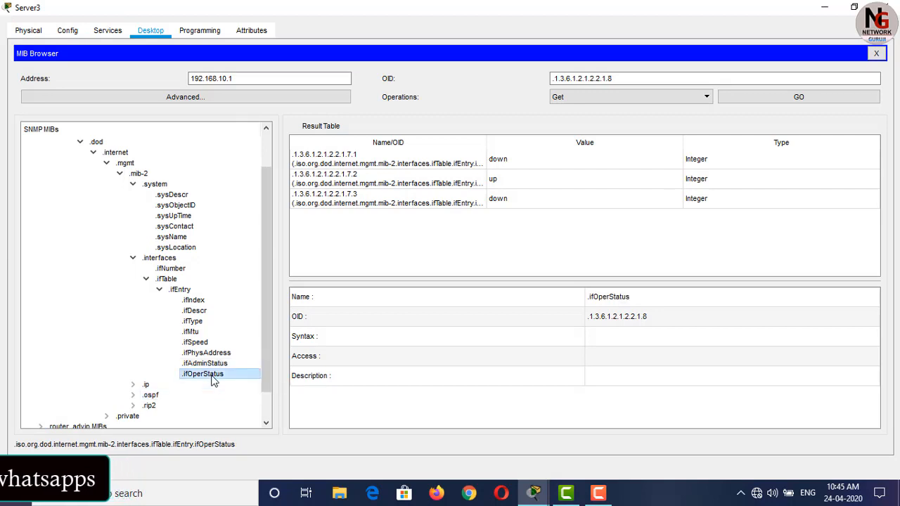
pyautogui.click(801, 99)
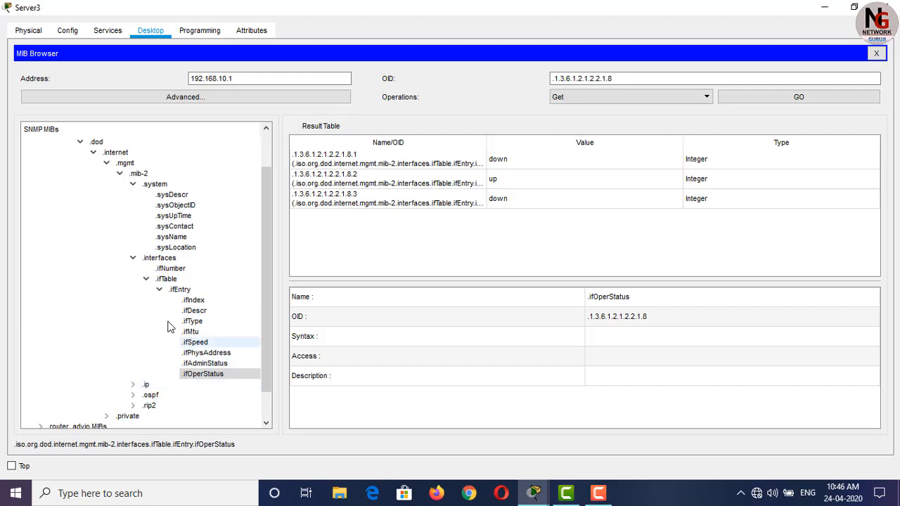
# Step: Collapse .interfaces in the MIB tree and expand .ip down to the objects under .ipRouteEntry
pyautogui.click(146, 280)
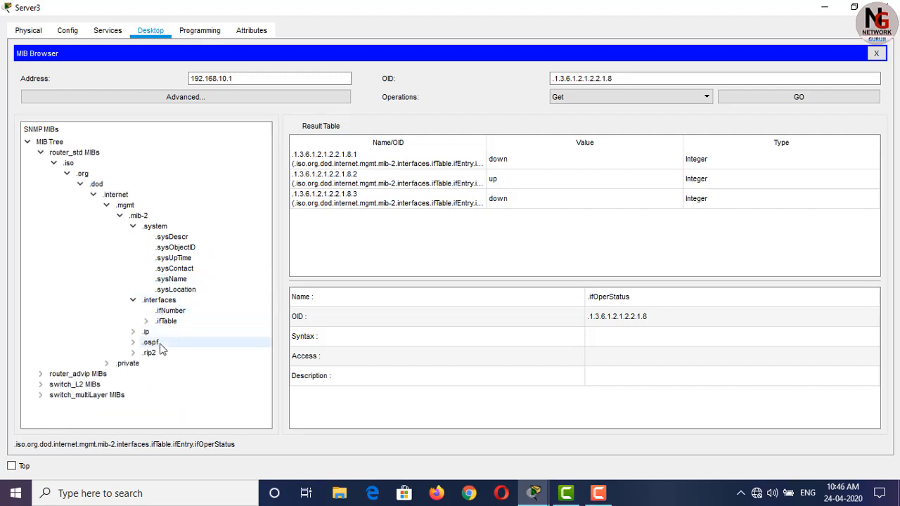
pyautogui.click(134, 301)
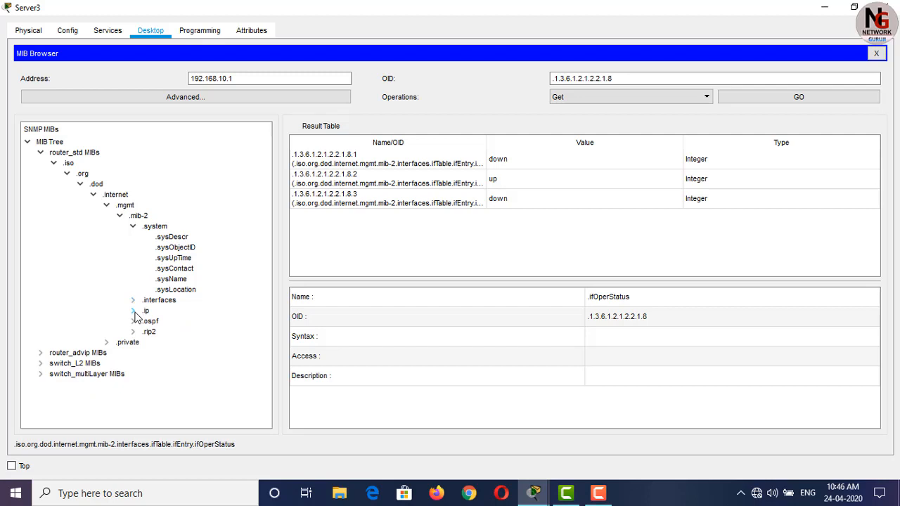
pyautogui.click(133, 311)
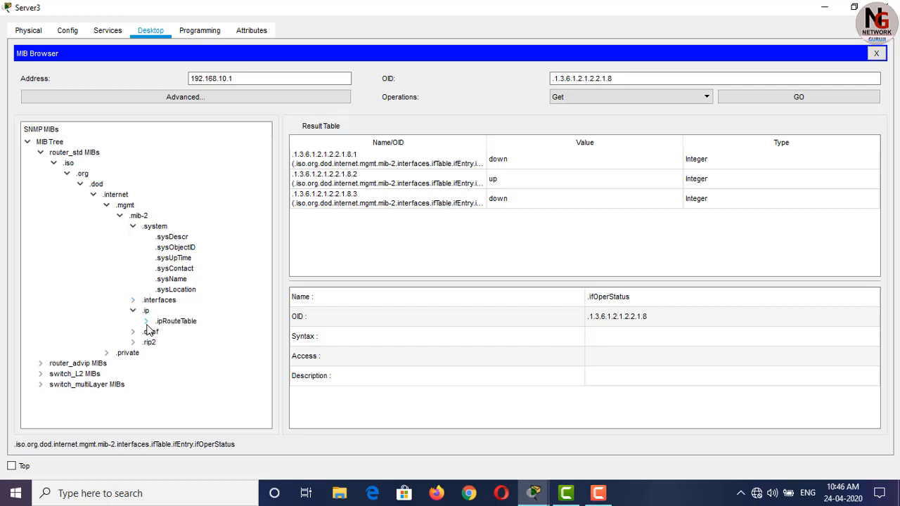
pyautogui.click(146, 321)
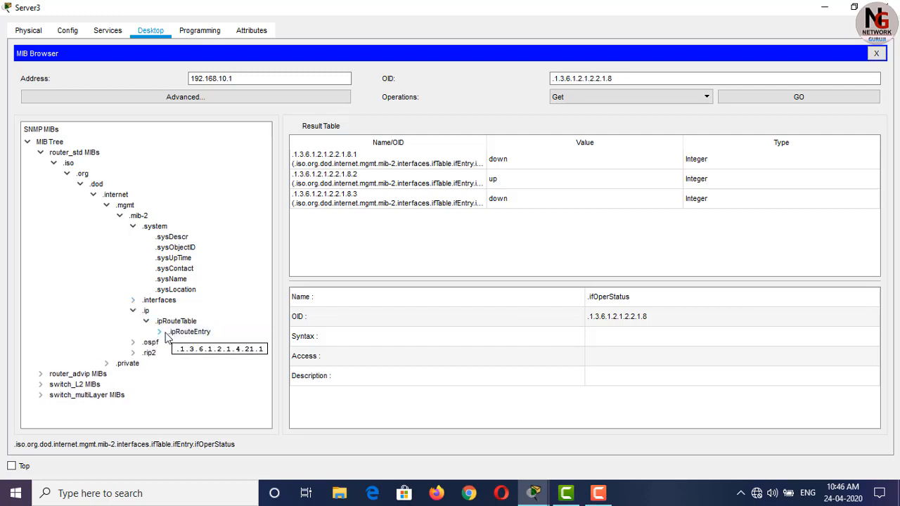
pyautogui.click(160, 333)
pyautogui.scroll(-2, 264, 318)
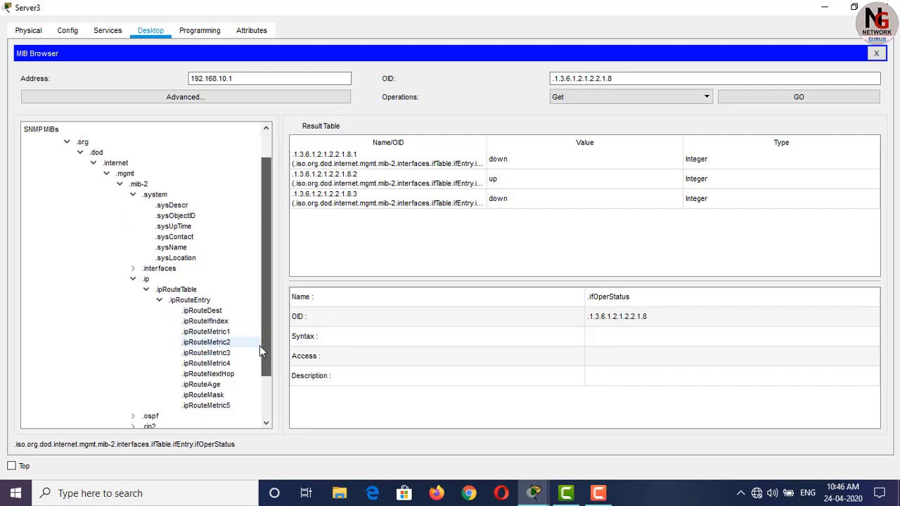
# Step: Query the .ipRouteDest and .ipRouteIfIndex of the router's routing table with SNMP Get
pyautogui.click(215, 303)
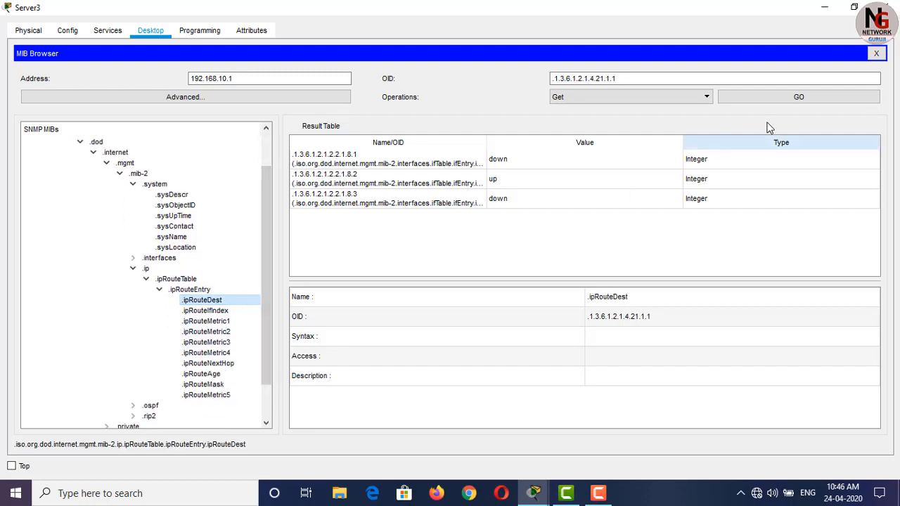
pyautogui.click(798, 100)
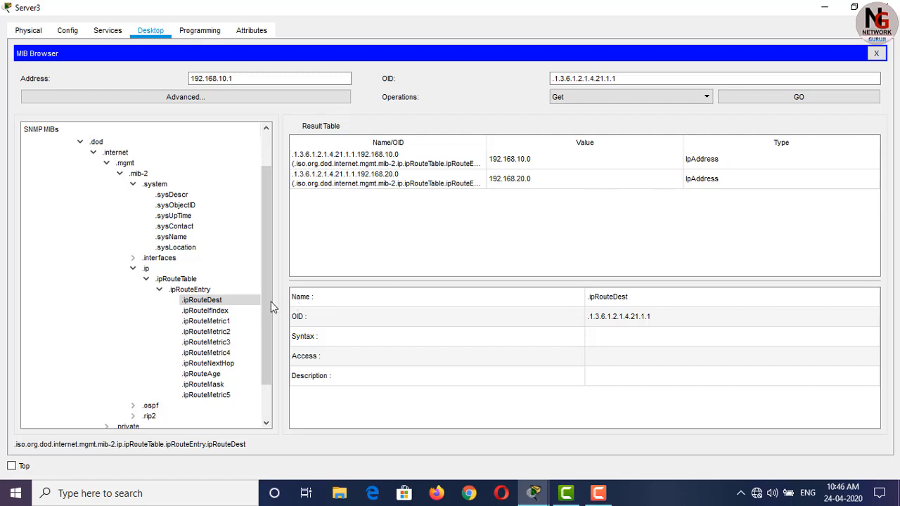
pyautogui.click(226, 311)
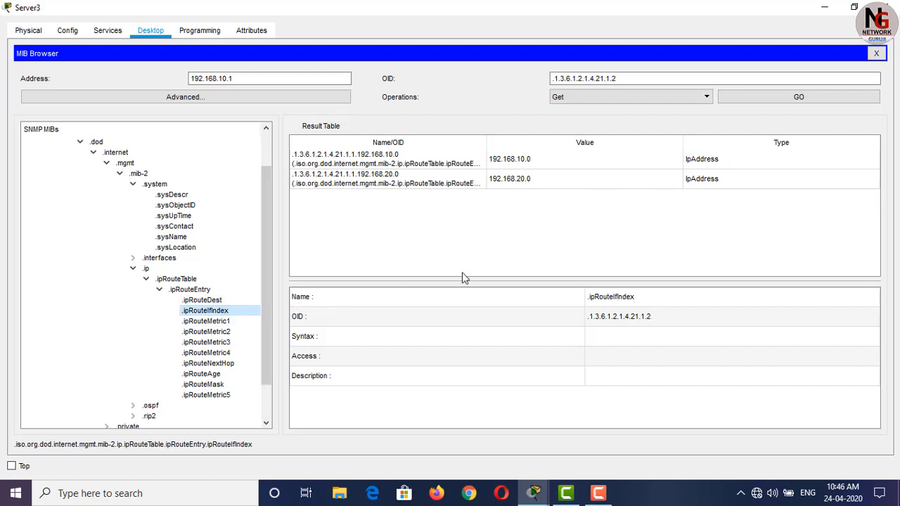
pyautogui.click(791, 103)
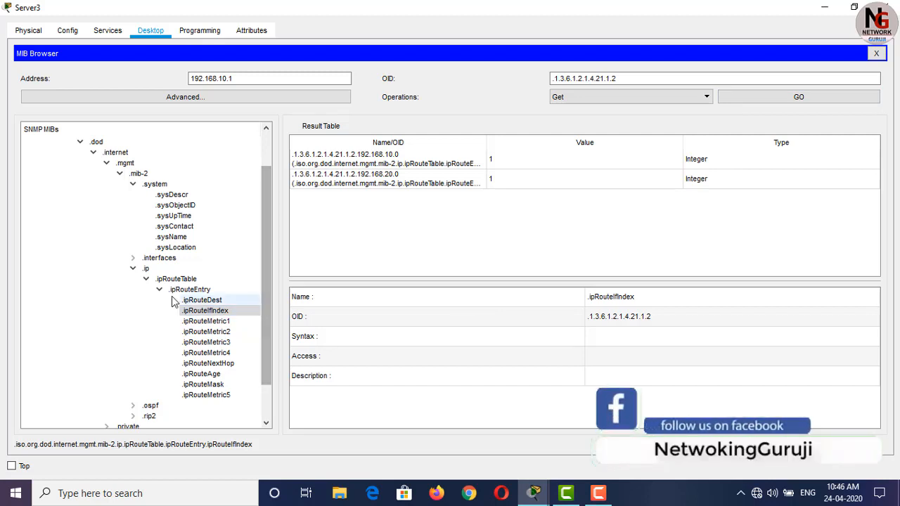
# Step: Collapse .ipRouteTable, expand .ospf down to .ospfGeneralGroup, and query .ospfRouterId with SNMP Get
pyautogui.click(146, 279)
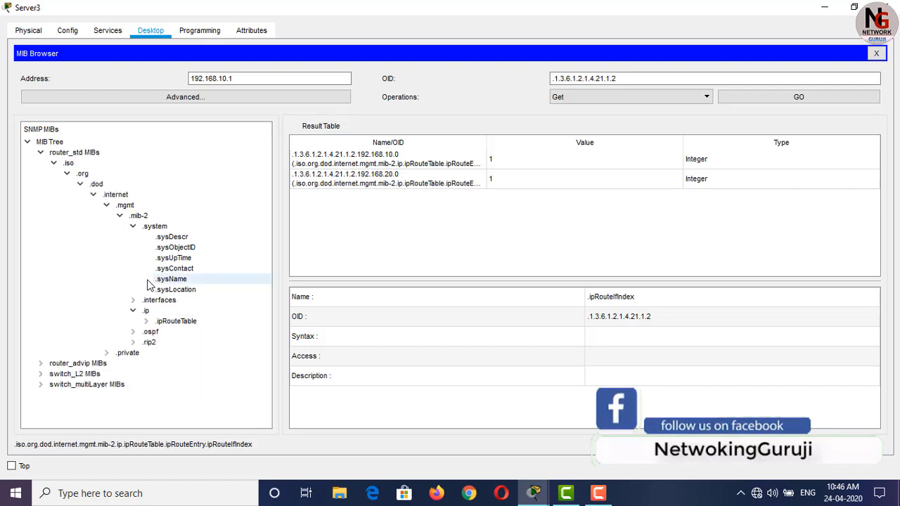
pyautogui.click(133, 331)
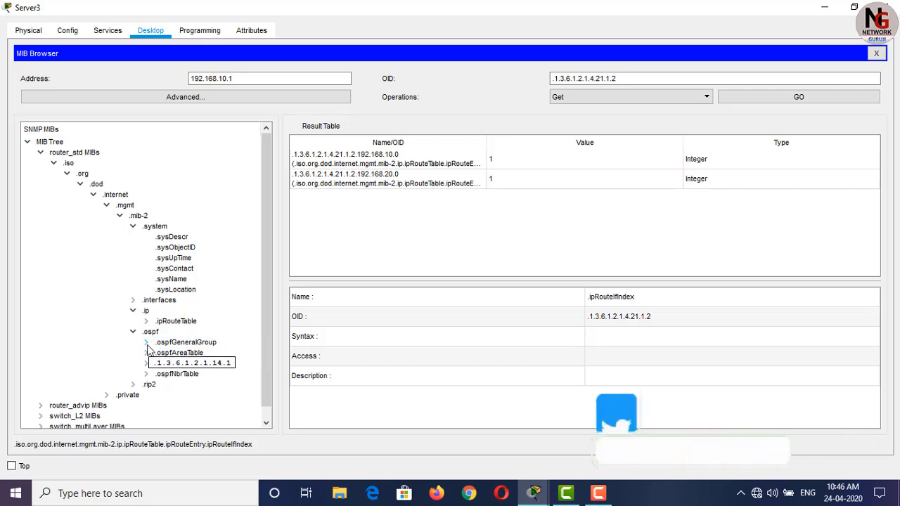
pyautogui.click(146, 343)
pyautogui.click(199, 354)
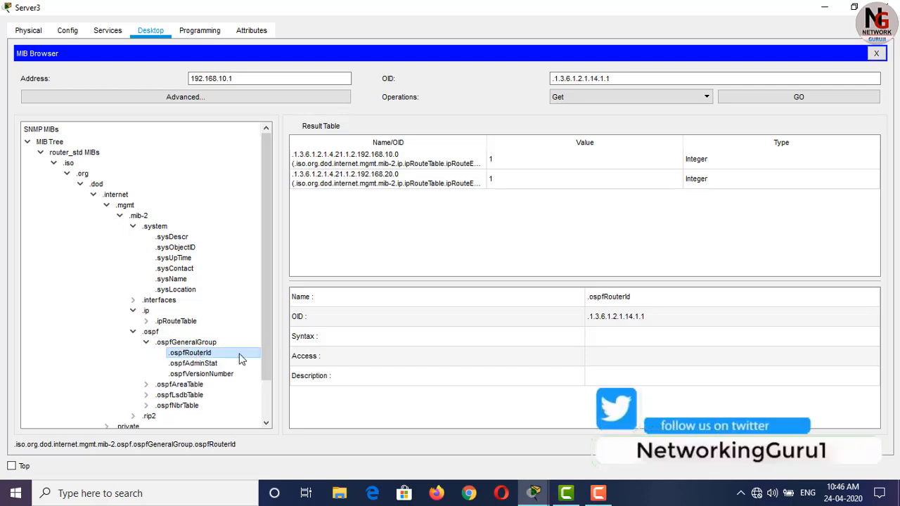
pyautogui.click(799, 100)
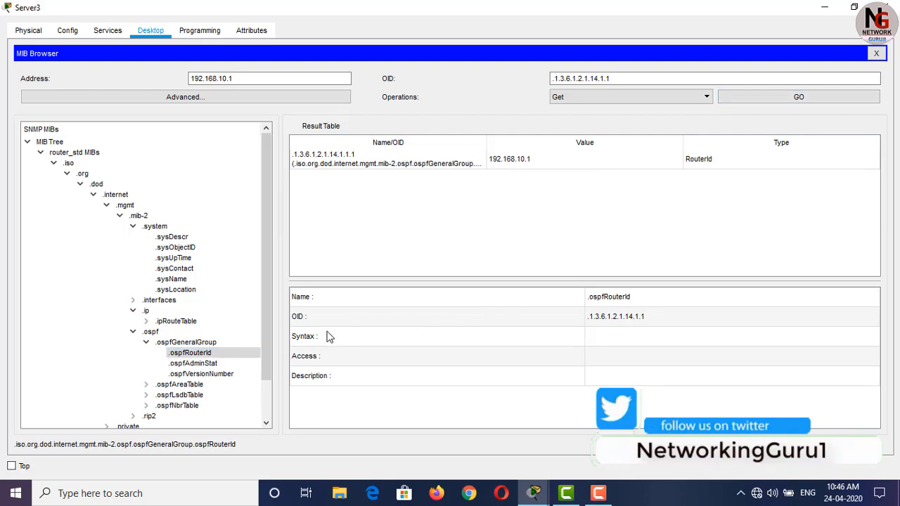
# Step: Query the router's .ospfAdminStat and .ospfVersionNumber with SNMP Get
pyautogui.click(211, 364)
pyautogui.click(845, 95)
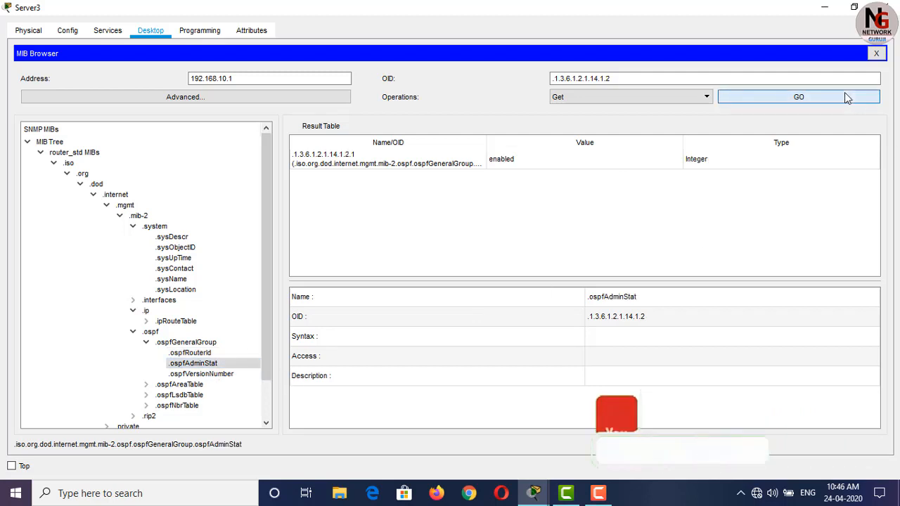
pyautogui.click(218, 374)
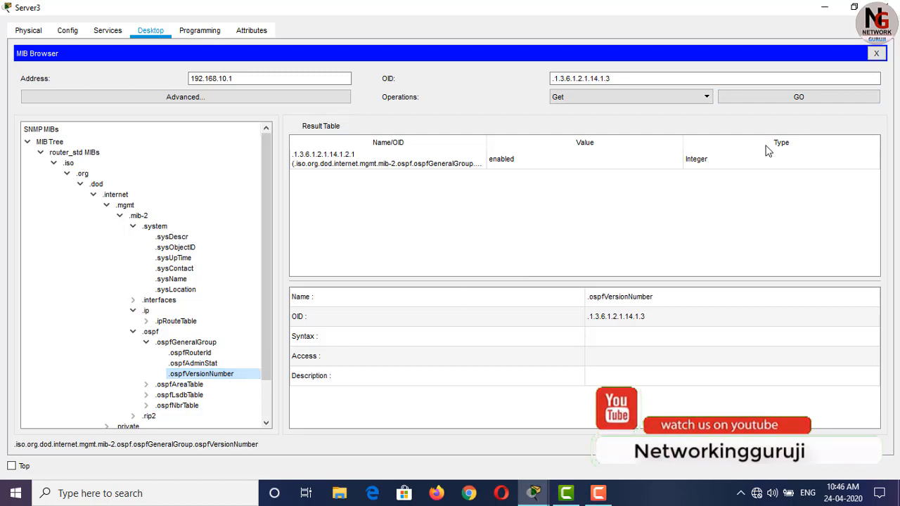
pyautogui.click(808, 105)
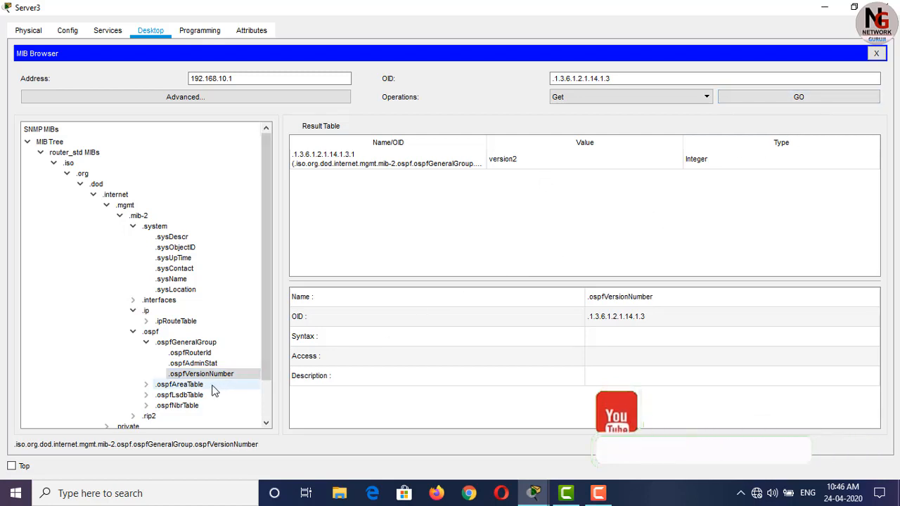
# Step: Expand .ospfAreaTable down to the objects under .ospfAreaEntry, and run SNMP Get on .ospfAreaEntry itself
pyautogui.click(147, 385)
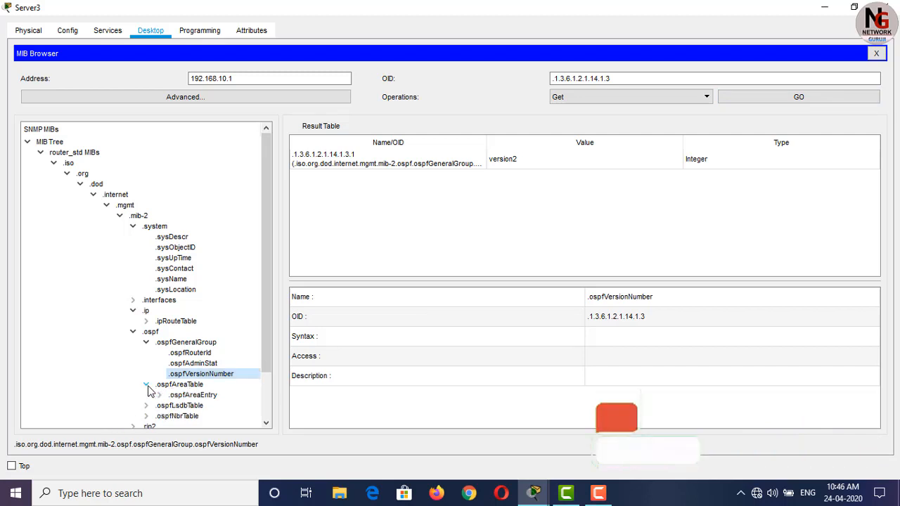
pyautogui.click(207, 396)
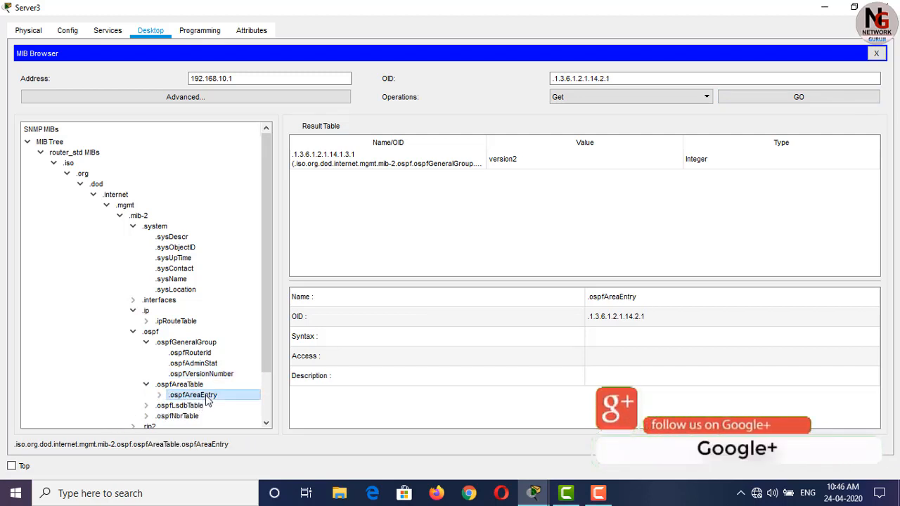
pyautogui.click(159, 396)
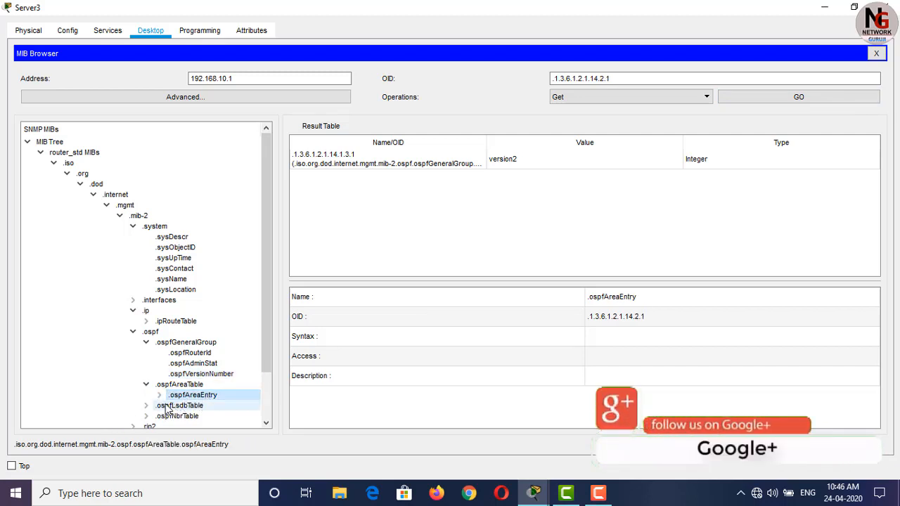
pyautogui.click(813, 102)
pyautogui.click(512, 264)
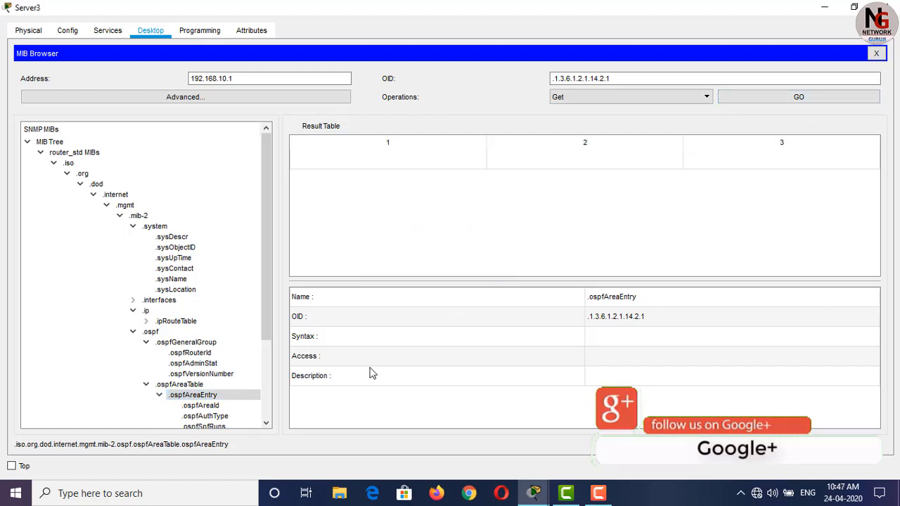
# Step: Query the .ospfAreaId, .ospfAuthType and .ospfAreaLSACount of the router's OSPF area with SNMP Get
pyautogui.click(204, 406)
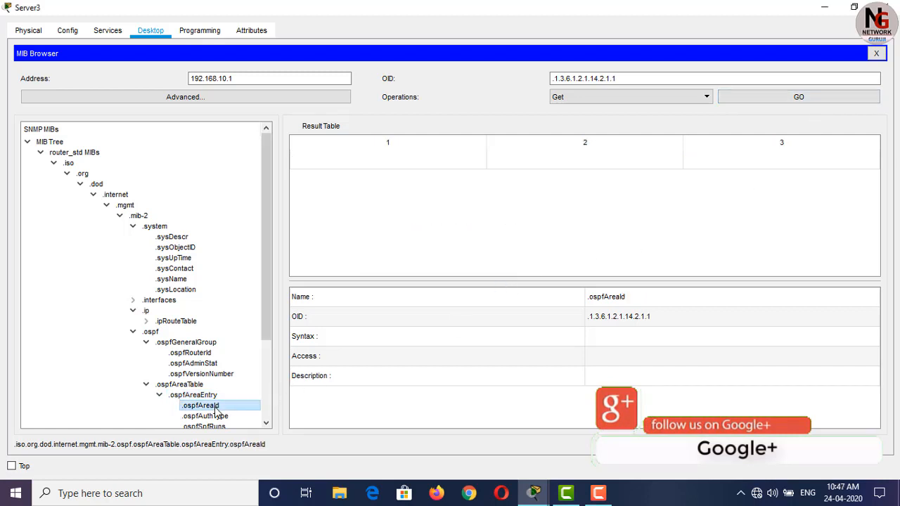
pyautogui.click(768, 104)
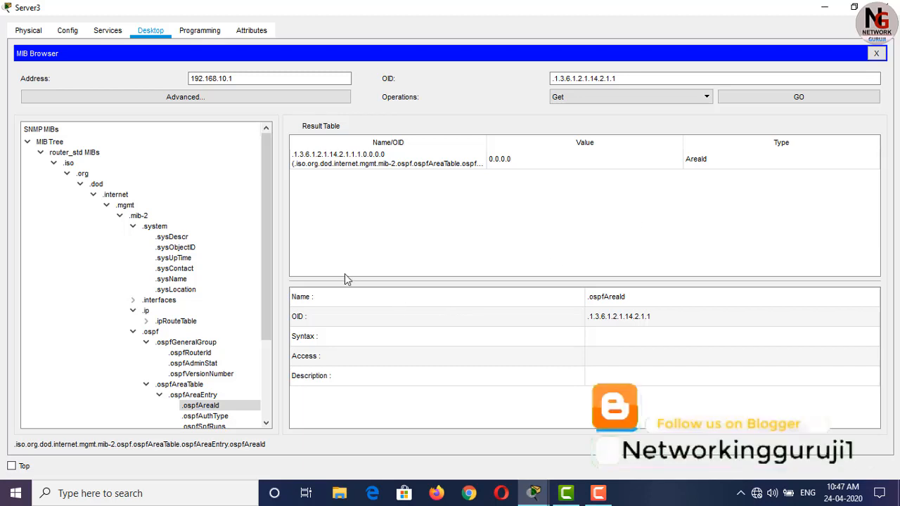
pyautogui.moveTo(269, 235); pyautogui.dragTo(273, 321)
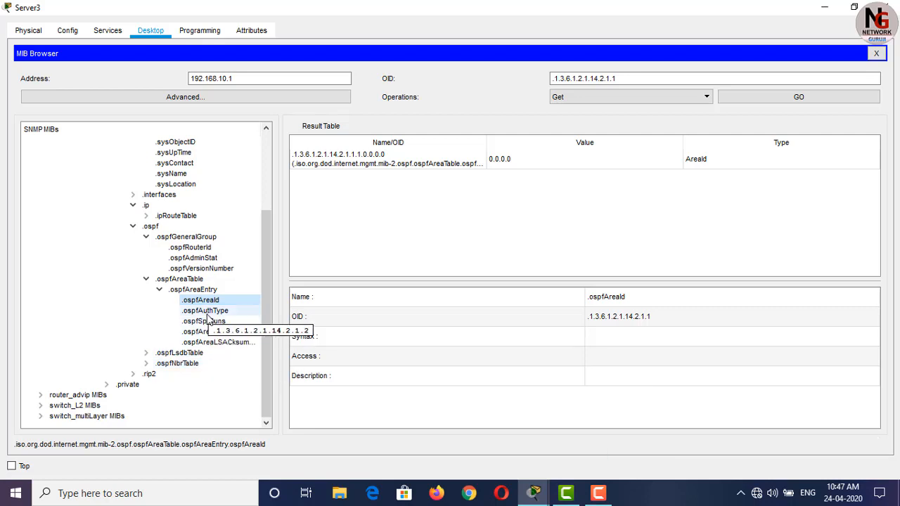
pyautogui.click(207, 310)
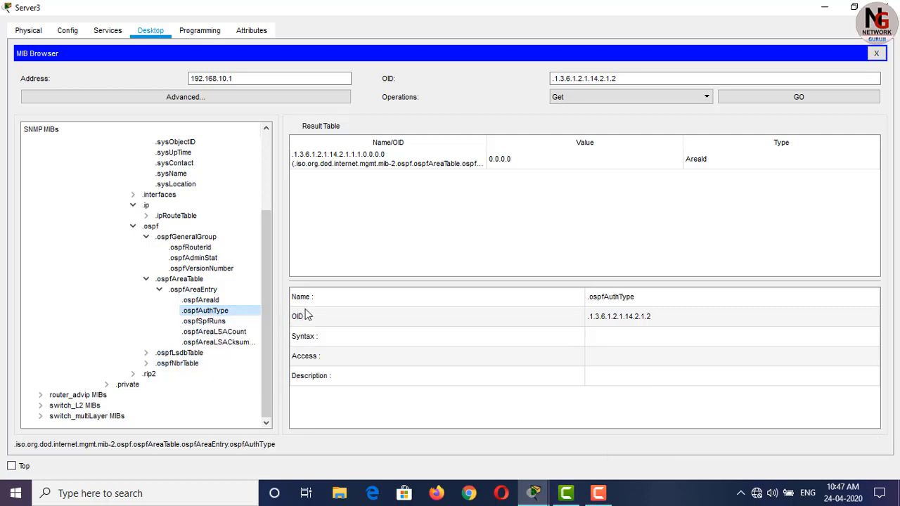
pyautogui.click(801, 102)
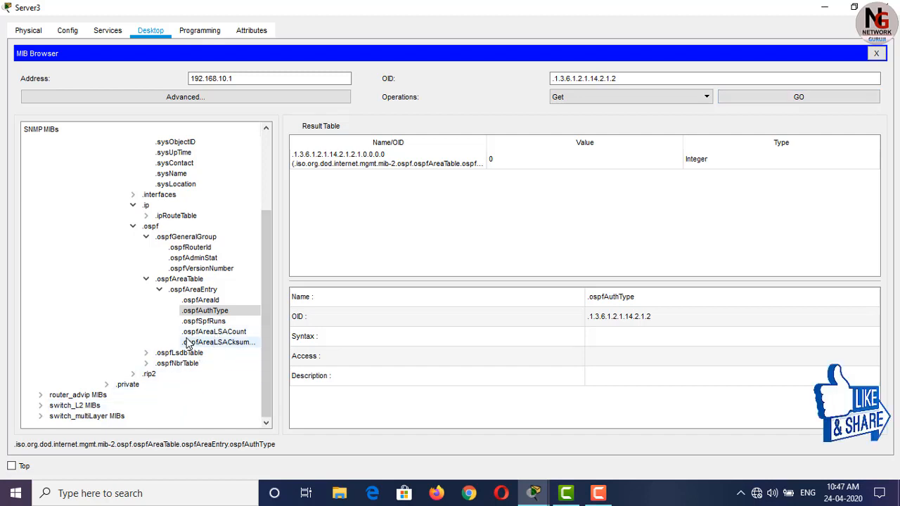
pyautogui.click(211, 332)
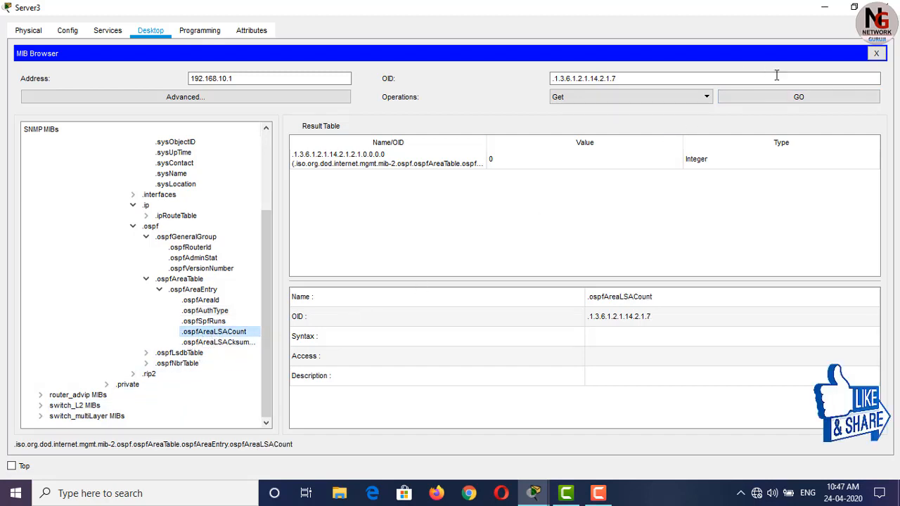
pyautogui.click(780, 97)
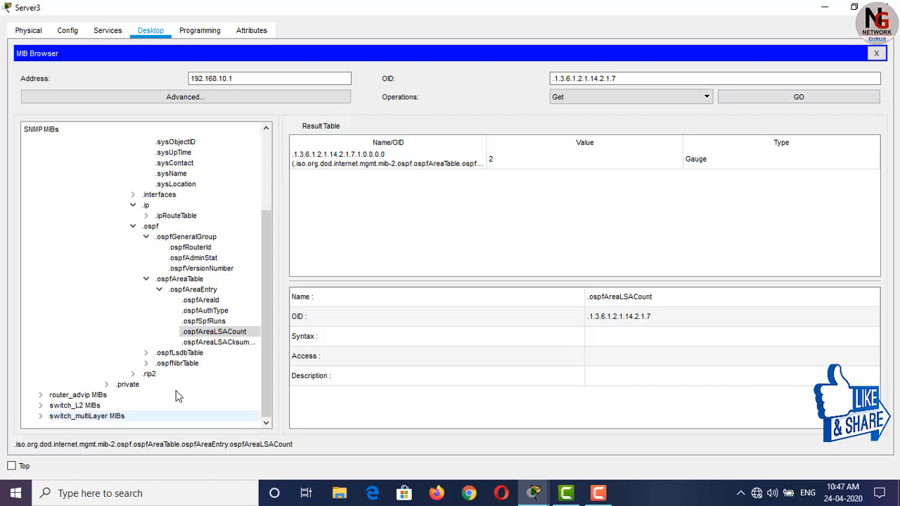
# Step: Expand .ospfLsdbTable down to the objects under .ospfLsdbEntry
pyautogui.click(146, 353)
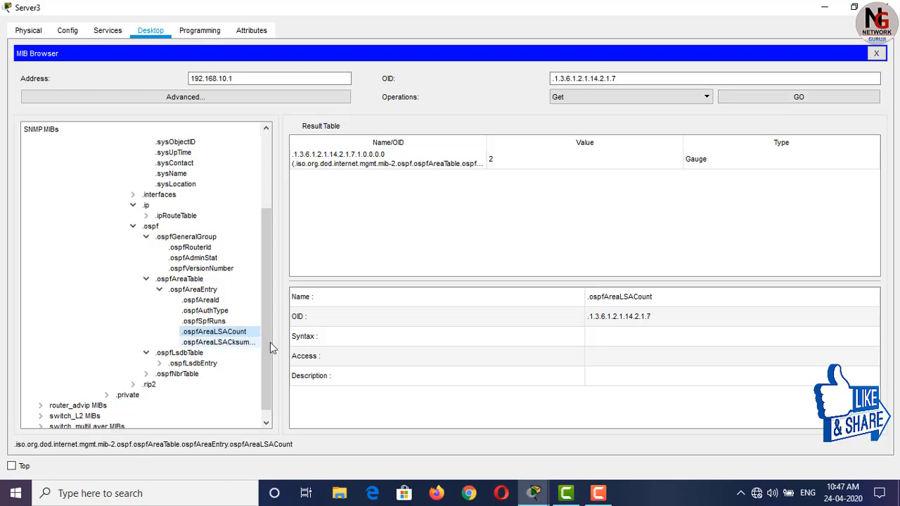
pyautogui.click(159, 363)
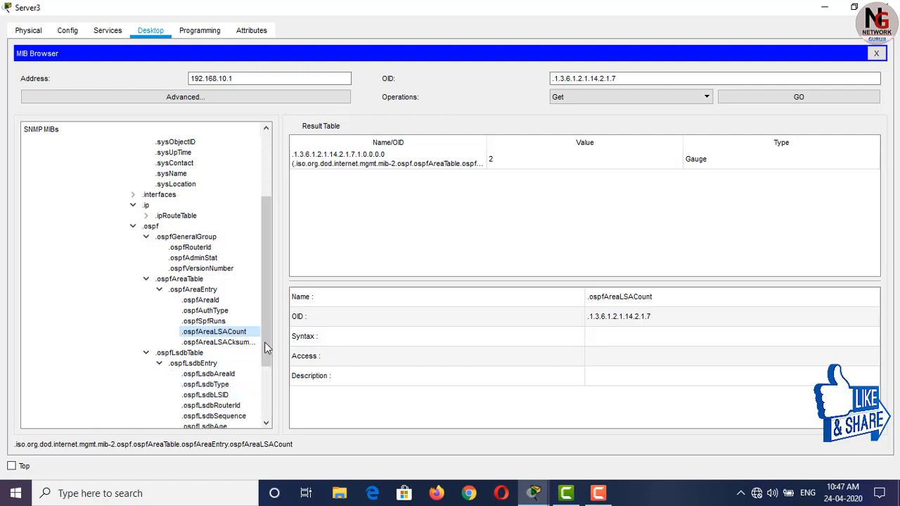
pyautogui.scroll(-2, 265, 334)
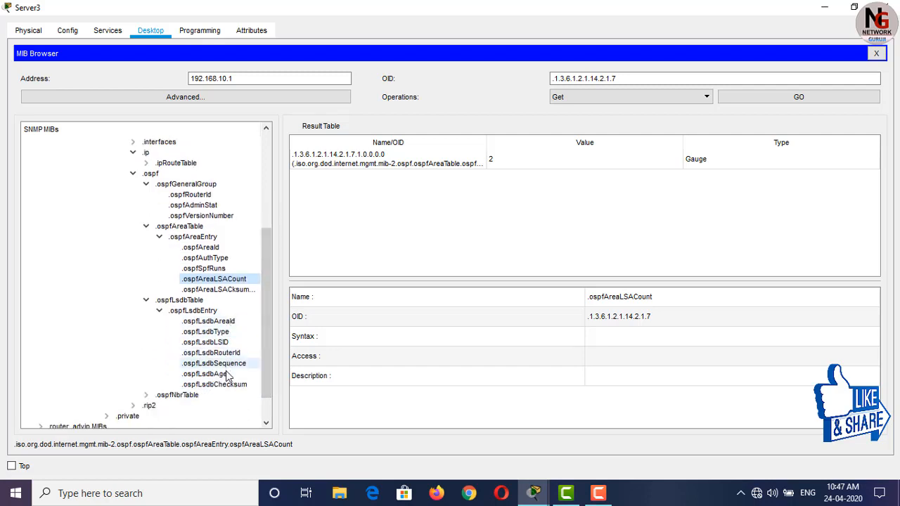
# Step: Expand .ospfNbrTable down to the objects under .ospfNbrEntry and query .ospfNbrIpAddr with SNMP Get
pyautogui.click(146, 395)
pyautogui.doubleClick(166, 408)
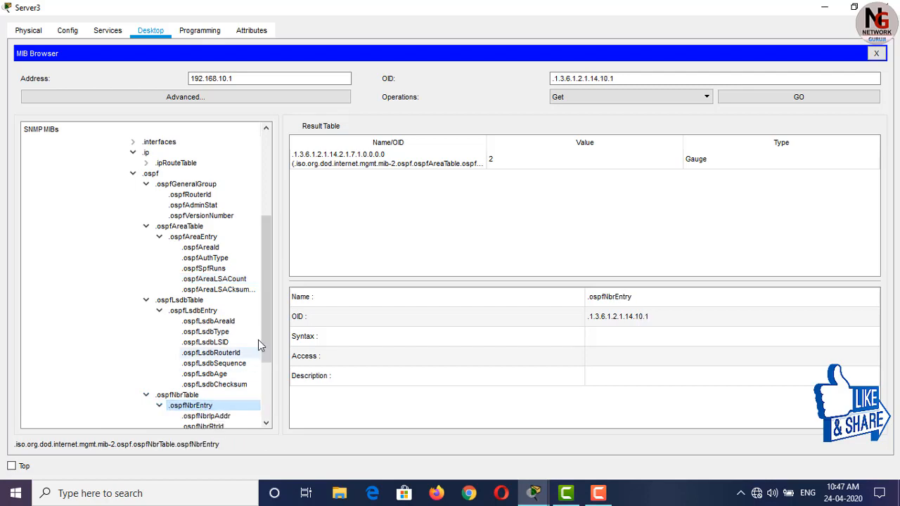
pyautogui.moveTo(269, 337); pyautogui.dragTo(270, 386)
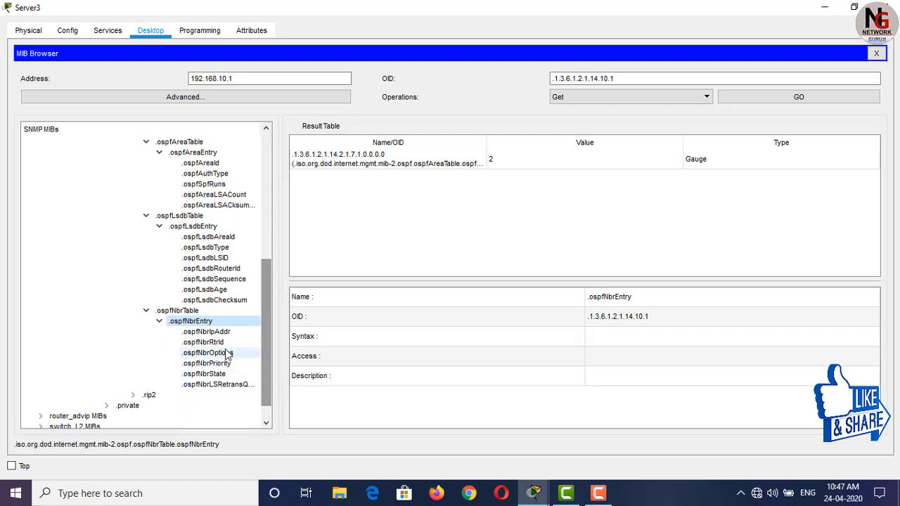
pyautogui.click(211, 332)
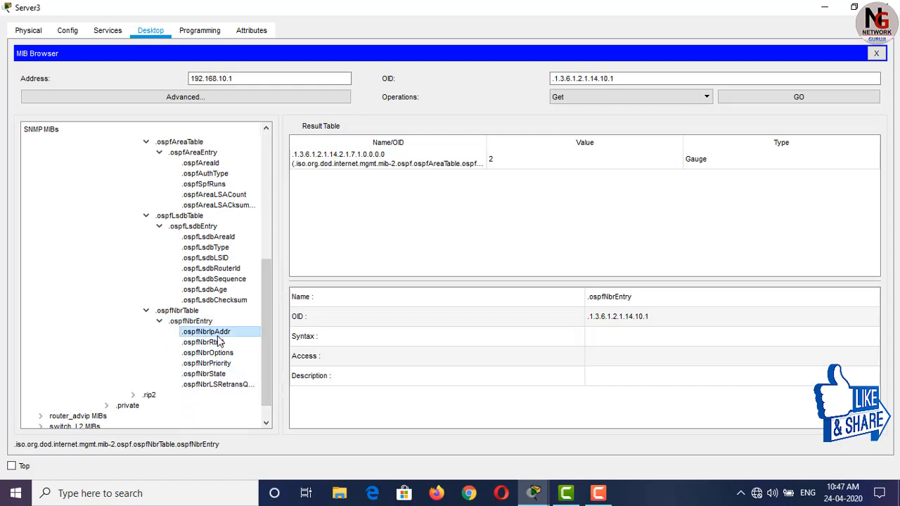
pyautogui.click(809, 98)
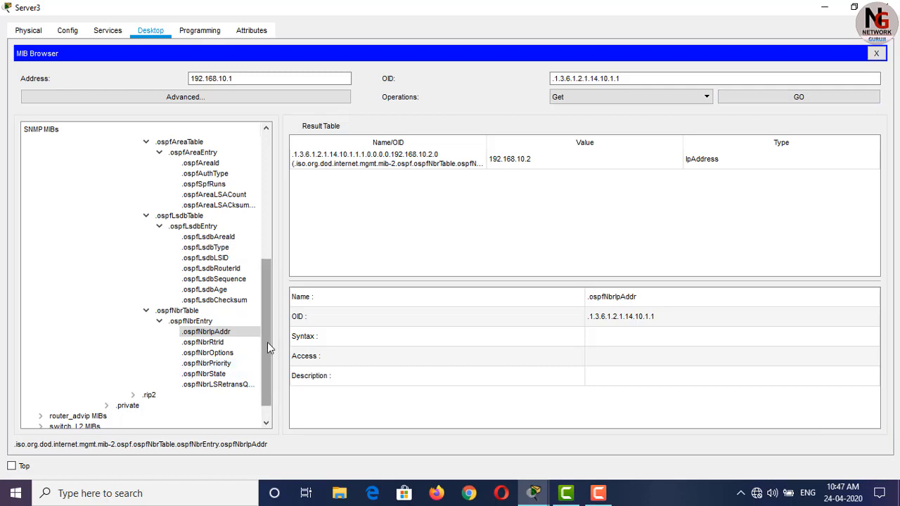
# Step: Collapse .ospfLsdbTable, .ospfAreaTable, .ospf and .ip, and fold the whole router_std MIBs branch
pyautogui.moveTo(272, 348); pyautogui.dragTo(281, 279)
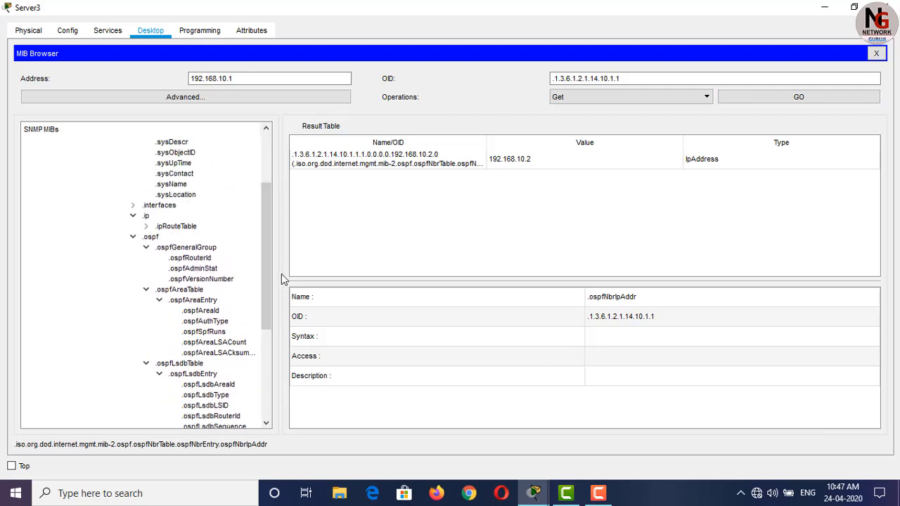
pyautogui.click(146, 363)
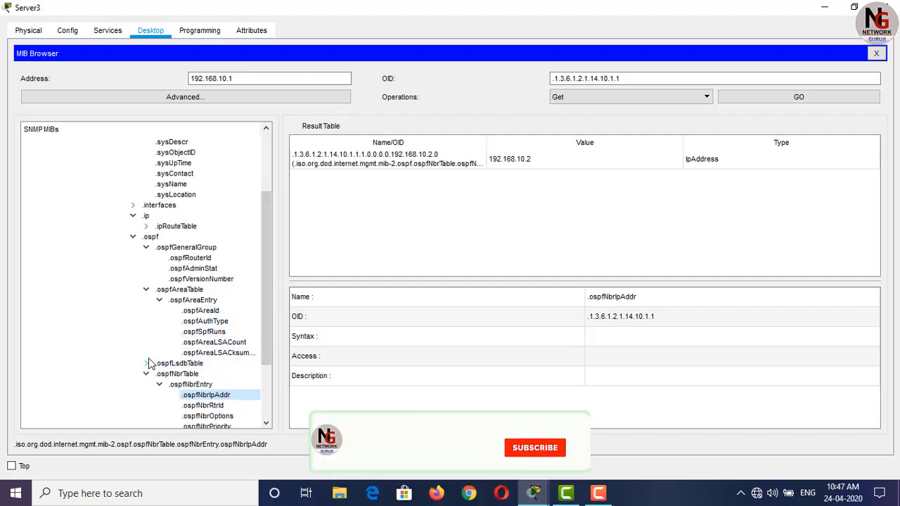
pyautogui.click(145, 289)
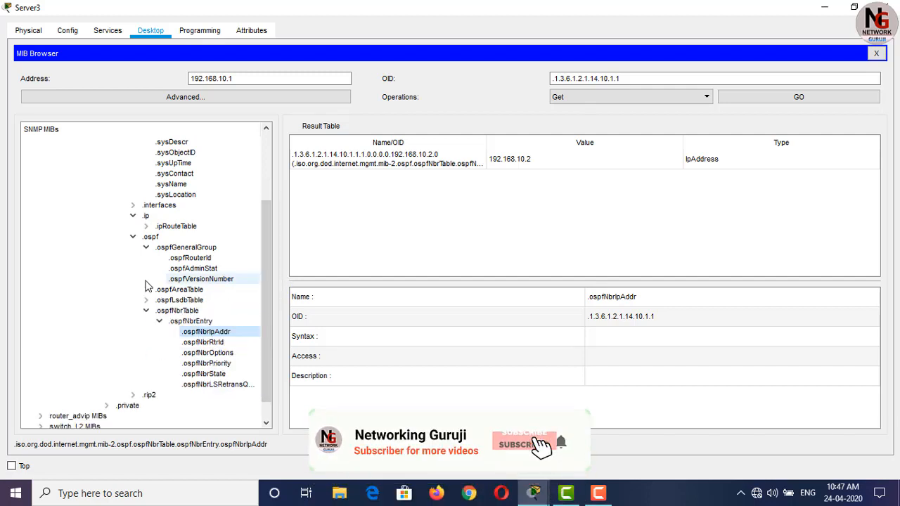
pyautogui.click(137, 238)
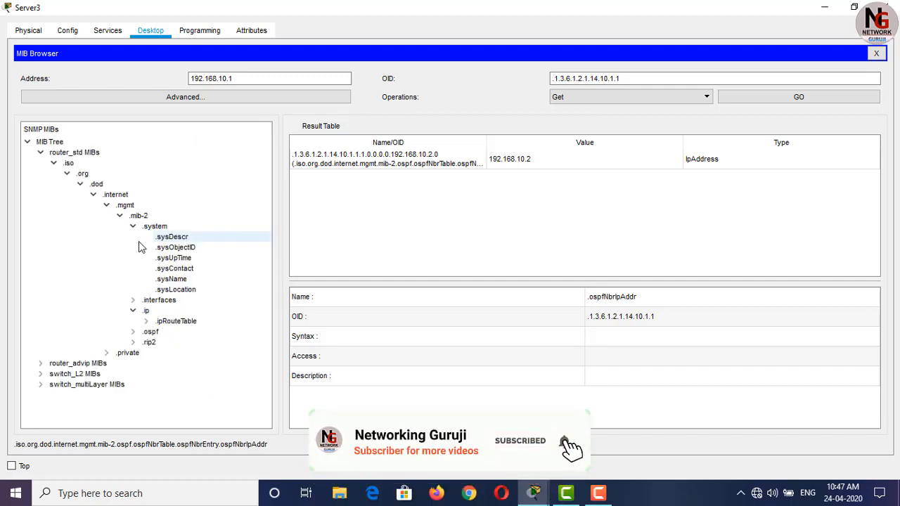
pyautogui.click(133, 311)
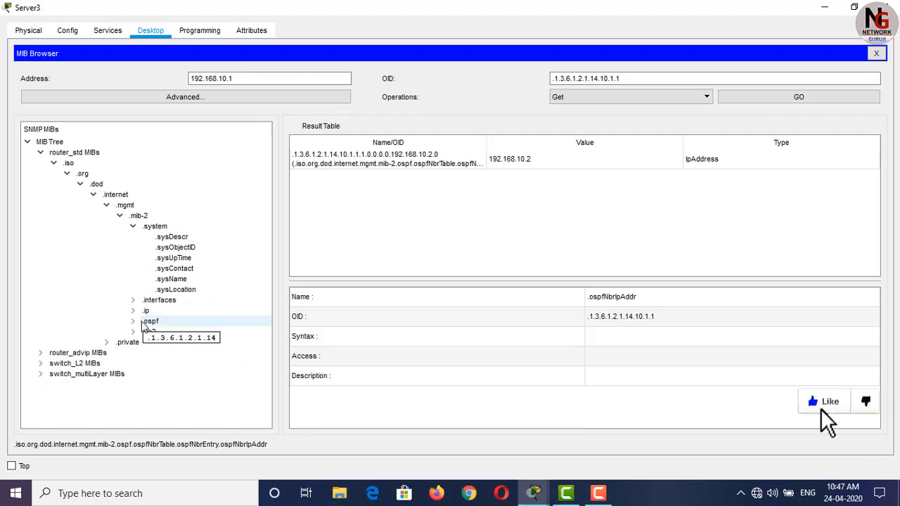
pyautogui.click(27, 142)
pyautogui.click(28, 143)
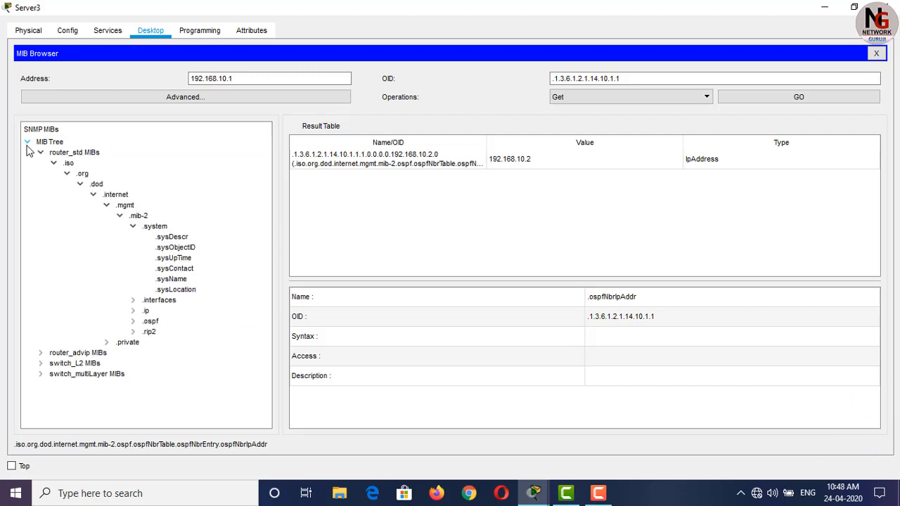
pyautogui.click(41, 153)
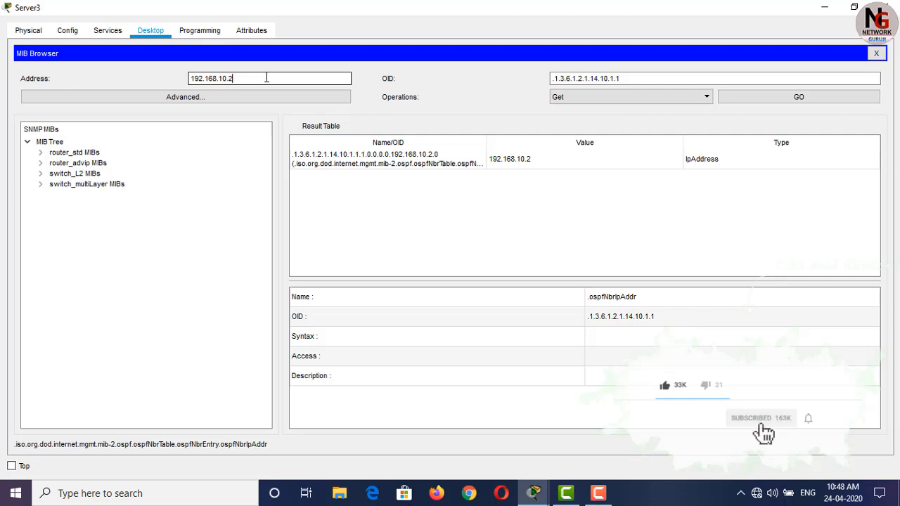
# Step: Set the MIB Browser's target address to 192.168.10.2 and query that router's .ospfNbrIpAddr with SNMP Get
pyautogui.moveTo(534, 492)
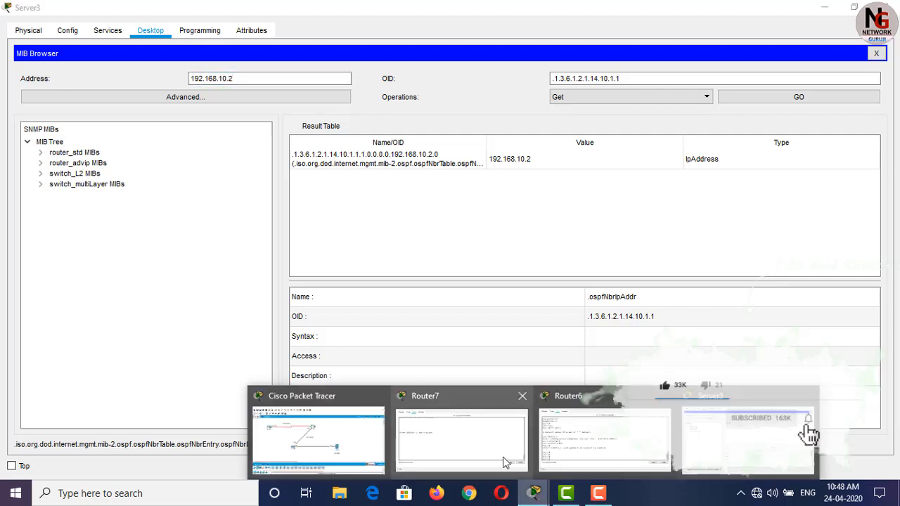
pyautogui.click(351, 444)
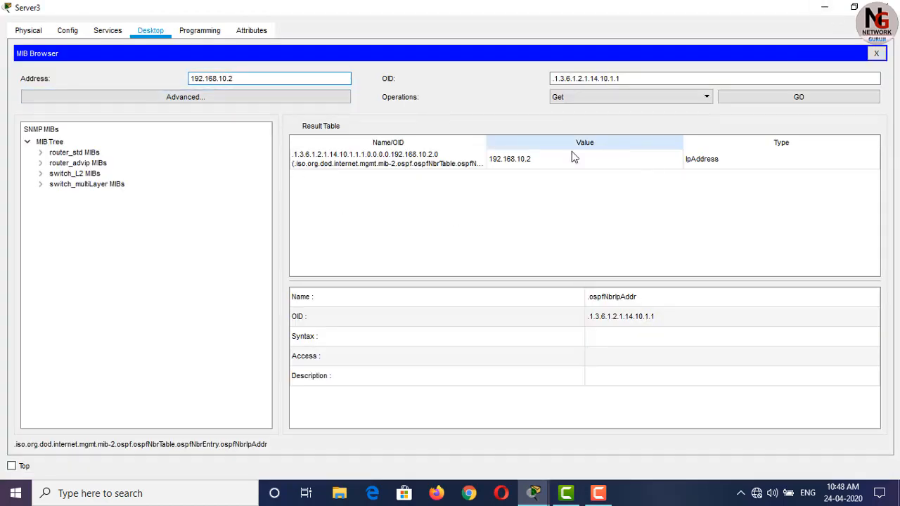
pyautogui.click(835, 95)
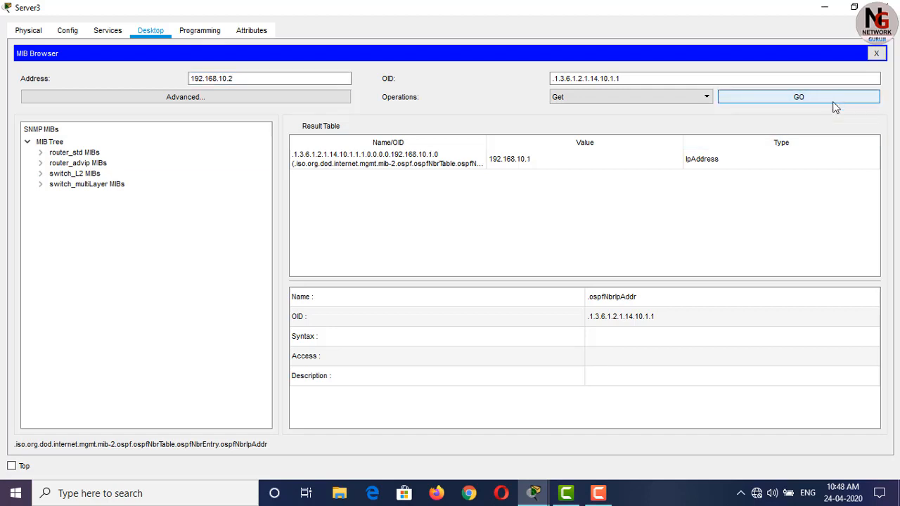
# Step: Expand the router_std MIBs branch again and query .sysName of router 192.168.10.2 with SNMP Get
pyautogui.click(40, 152)
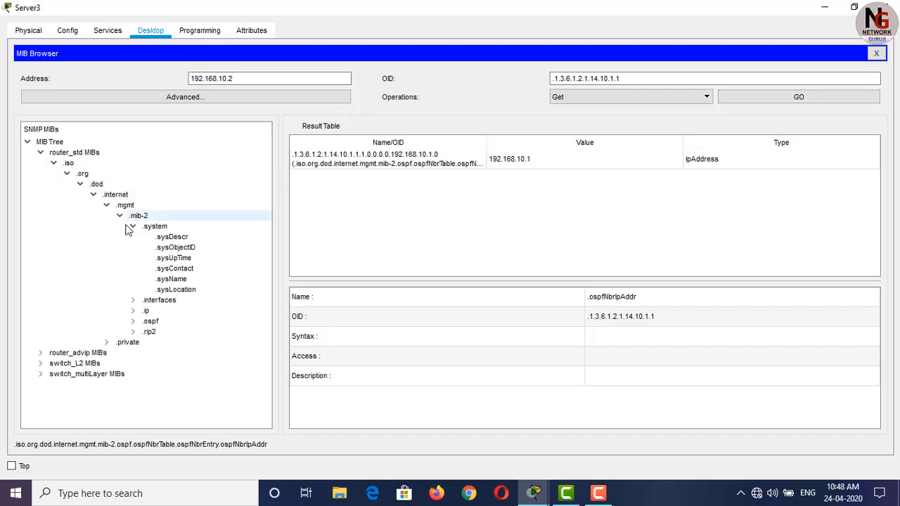
pyautogui.click(176, 279)
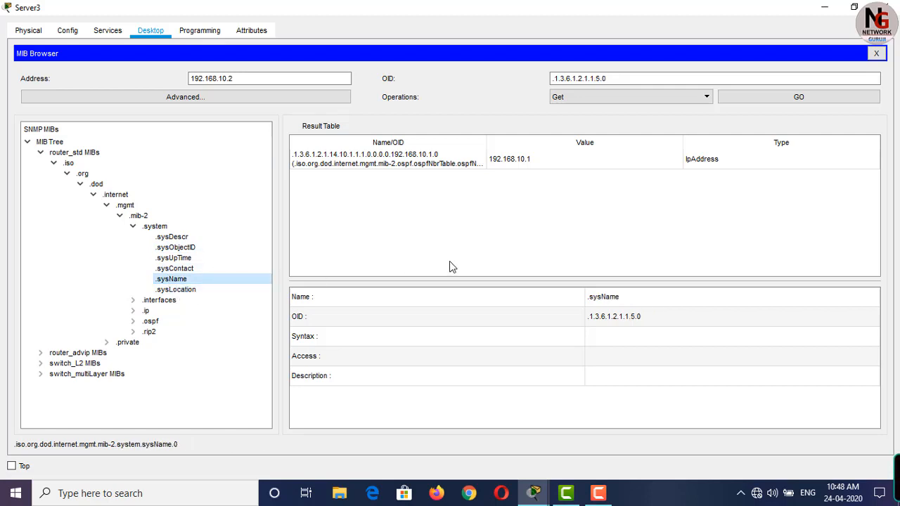
pyautogui.click(802, 95)
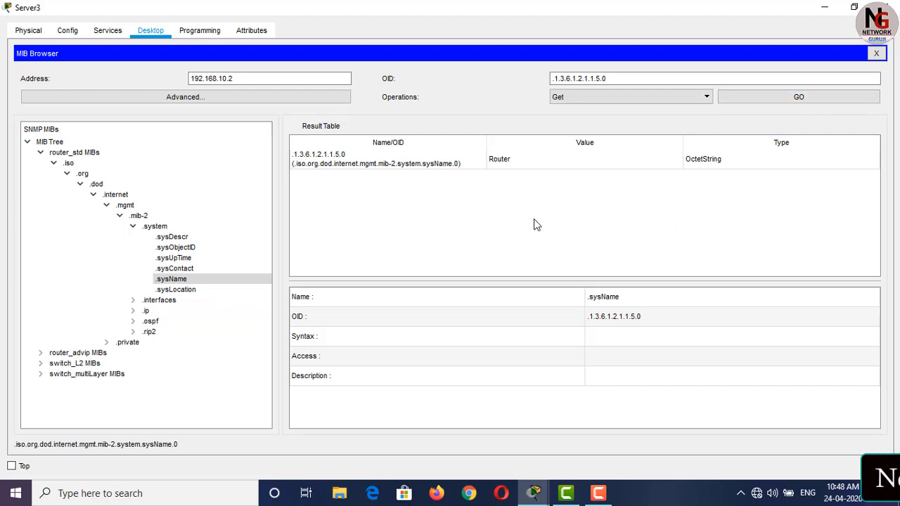
# Step: Compare the hostname prompts in the Router7 and Router6 command lines, and return to Server3's MIB Browser
pyautogui.moveTo(534, 492)
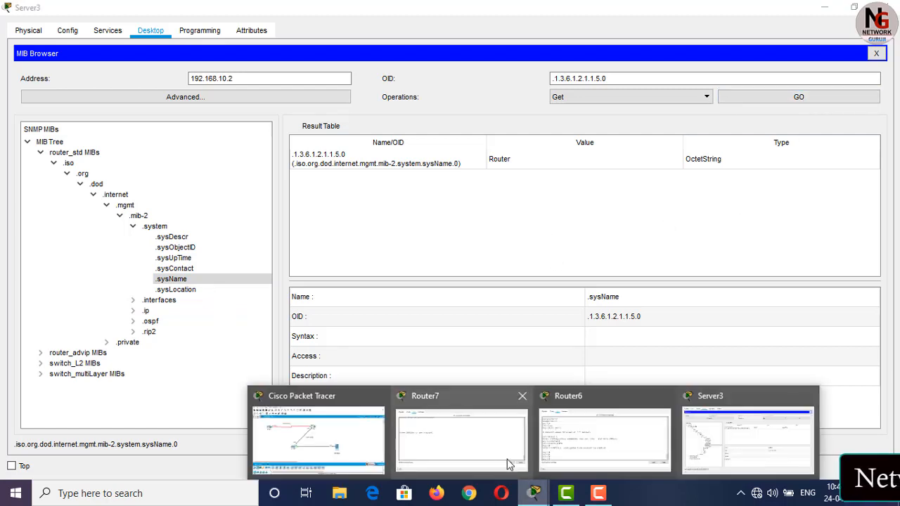
pyautogui.click(484, 454)
pyautogui.click(428, 313)
pyautogui.press('Return')
pyautogui.press('Return')
pyautogui.press('Return')
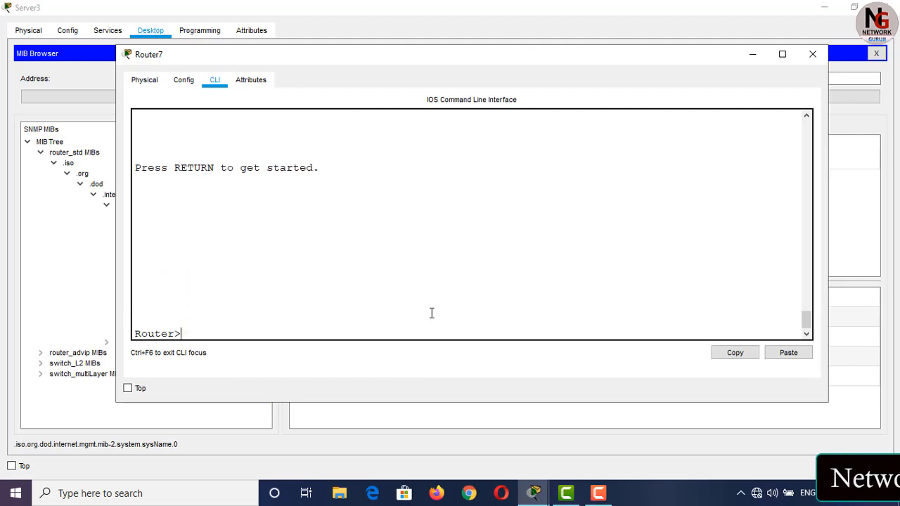
pyautogui.moveTo(534, 493)
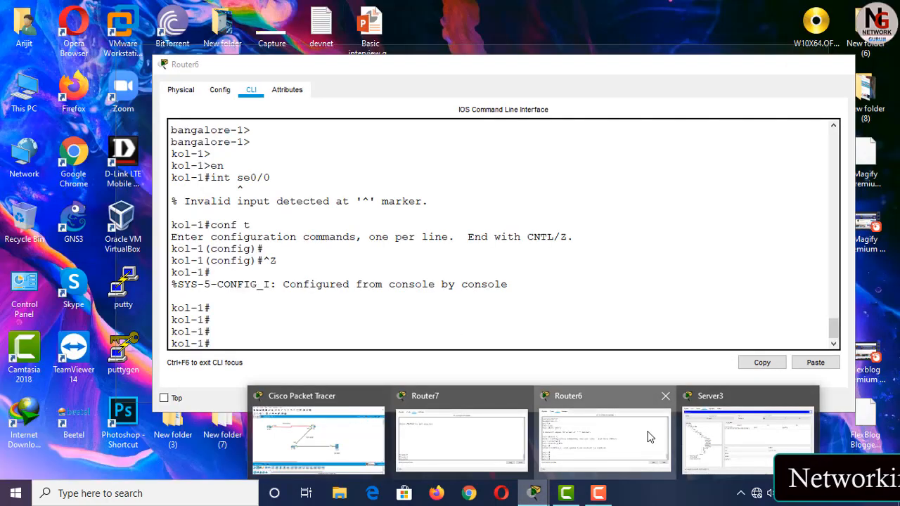
pyautogui.click(647, 436)
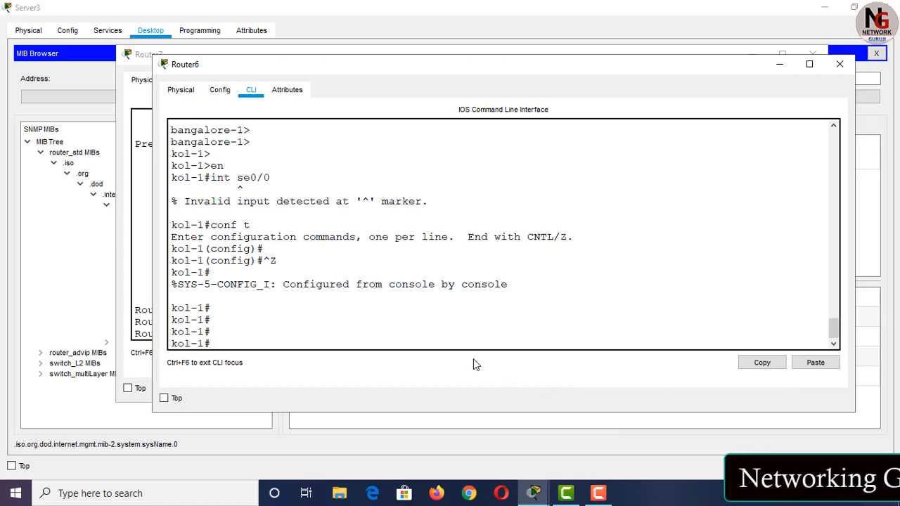
pyautogui.click(145, 231)
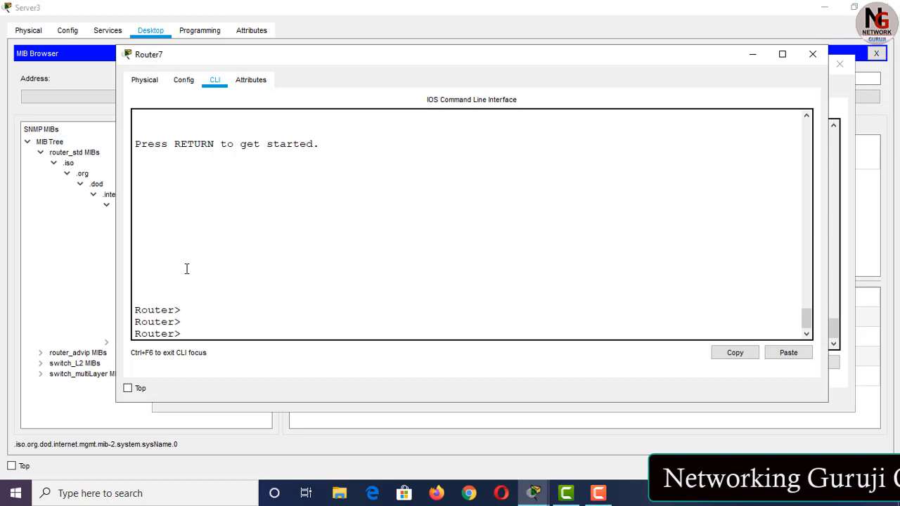
pyautogui.click(36, 257)
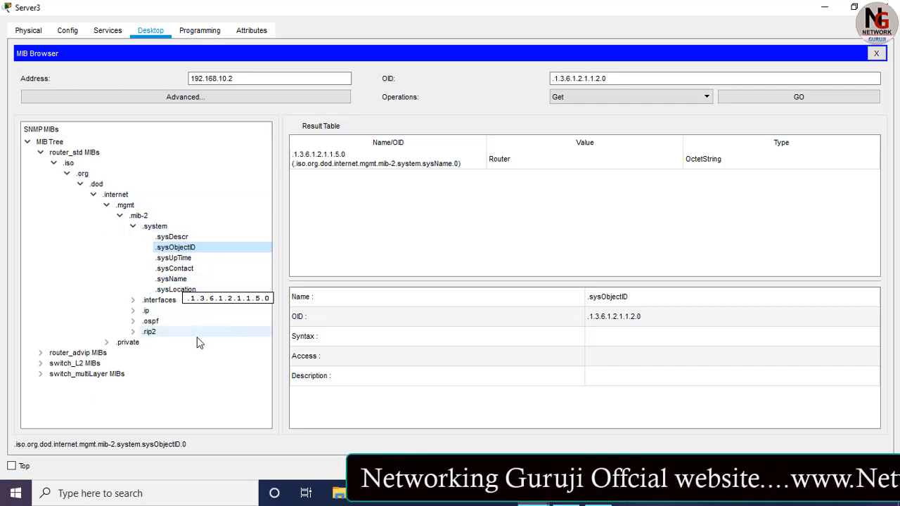
# Step: Collapse .iso under router_std MIBs and expand the switch_L2 MIBs and switch_multiLayer MIBs branches
pyautogui.click(28, 152)
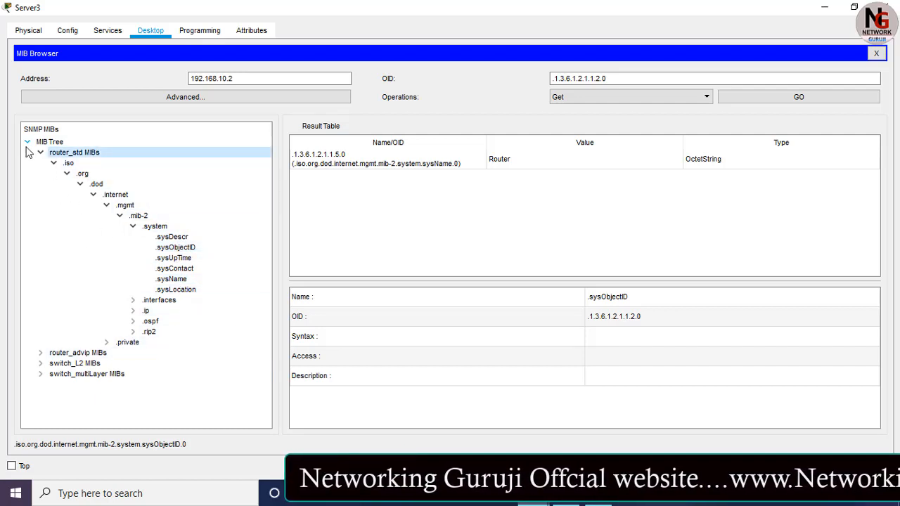
pyautogui.click(28, 142)
pyautogui.click(27, 142)
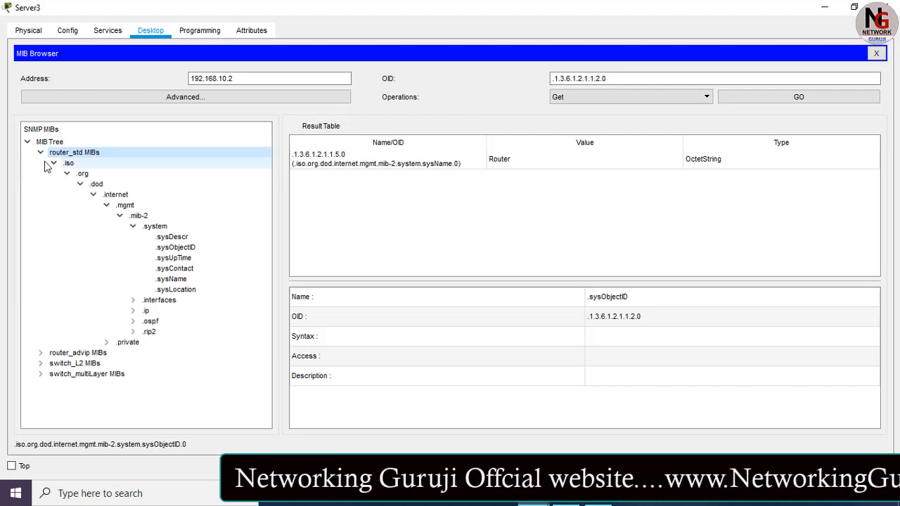
pyautogui.click(53, 163)
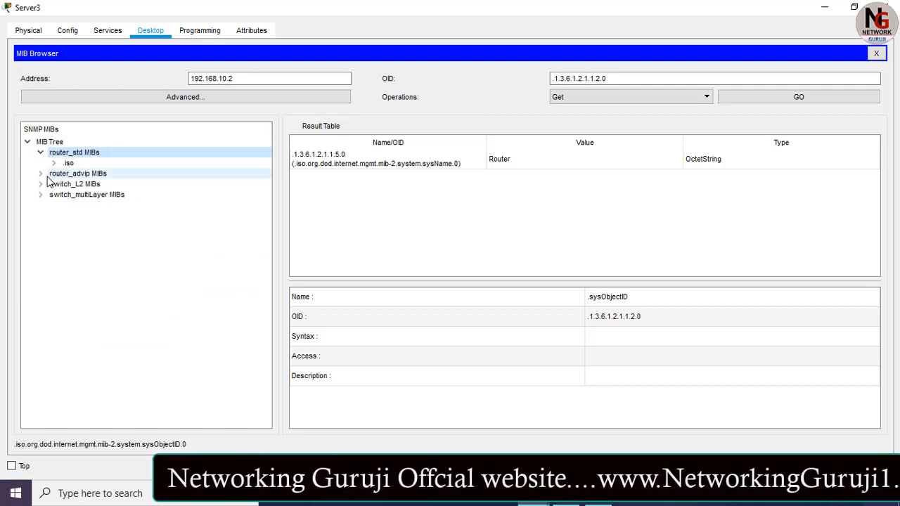
pyautogui.click(40, 184)
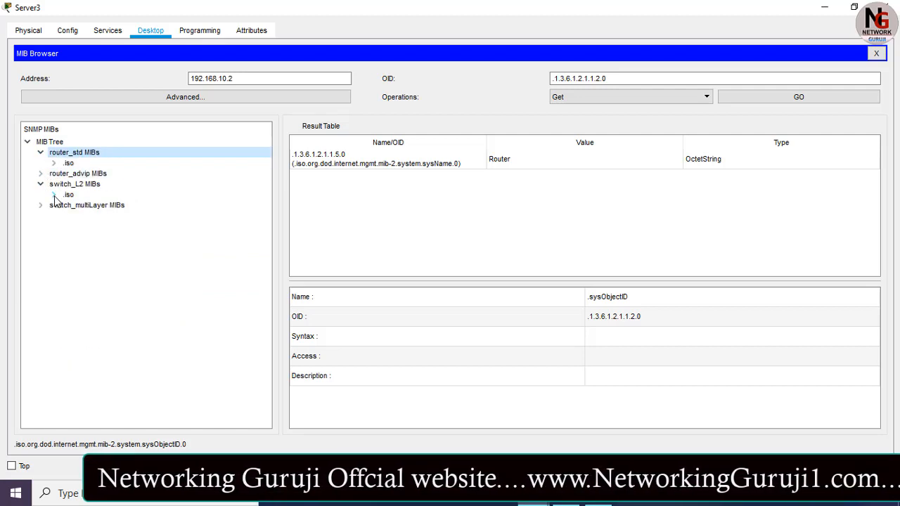
pyautogui.click(40, 204)
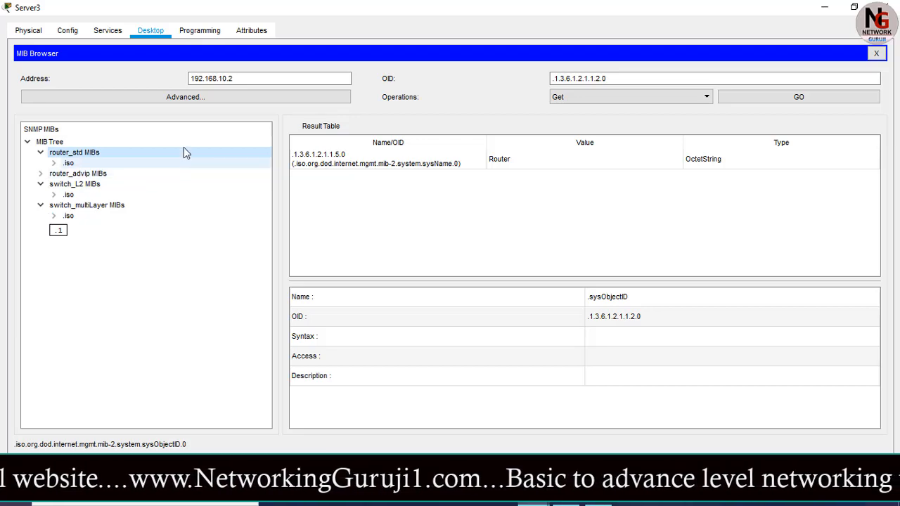
# Step: Review the advanced SNMP connection settings without changing them, and expand .iso under router_std MIBs to select .sysContact
pyautogui.click(236, 98)
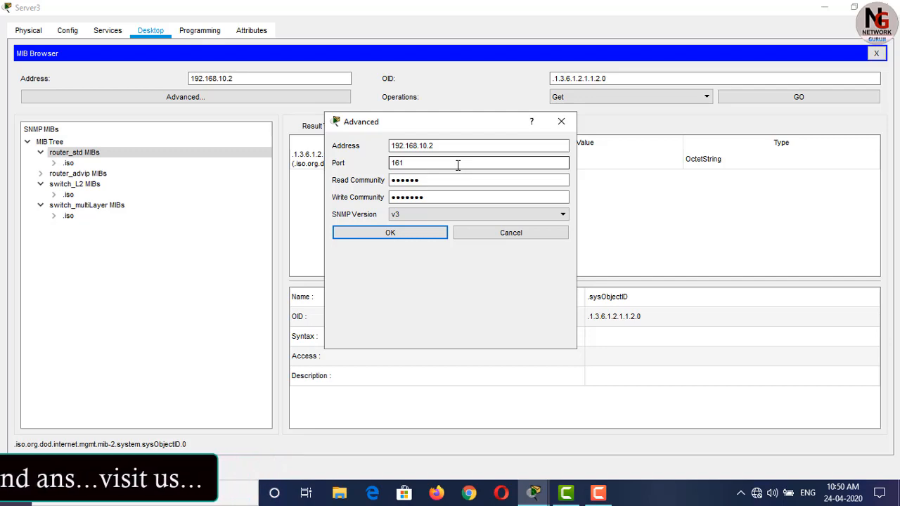
pyautogui.click(527, 237)
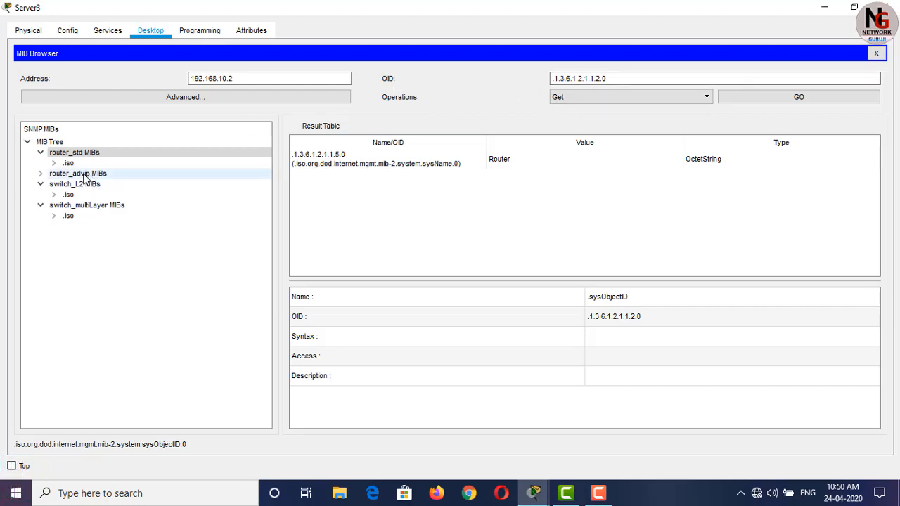
pyautogui.click(54, 163)
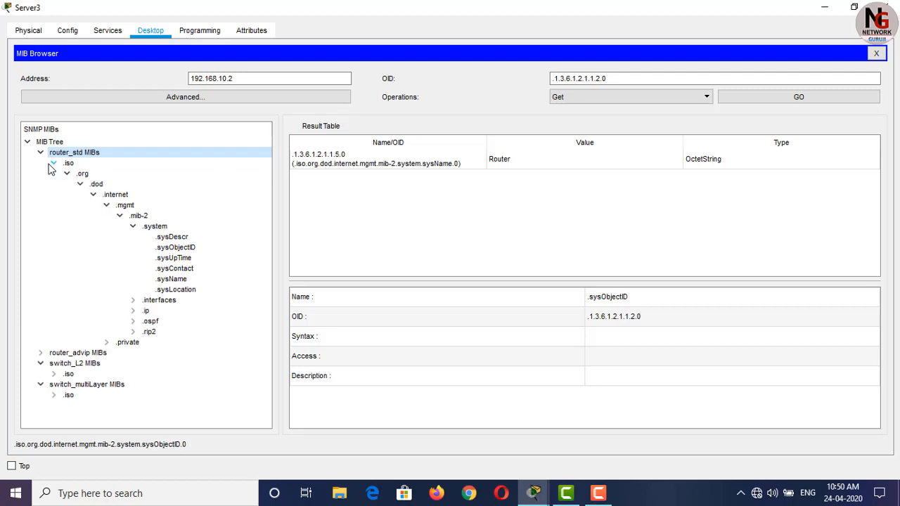
pyautogui.click(174, 271)
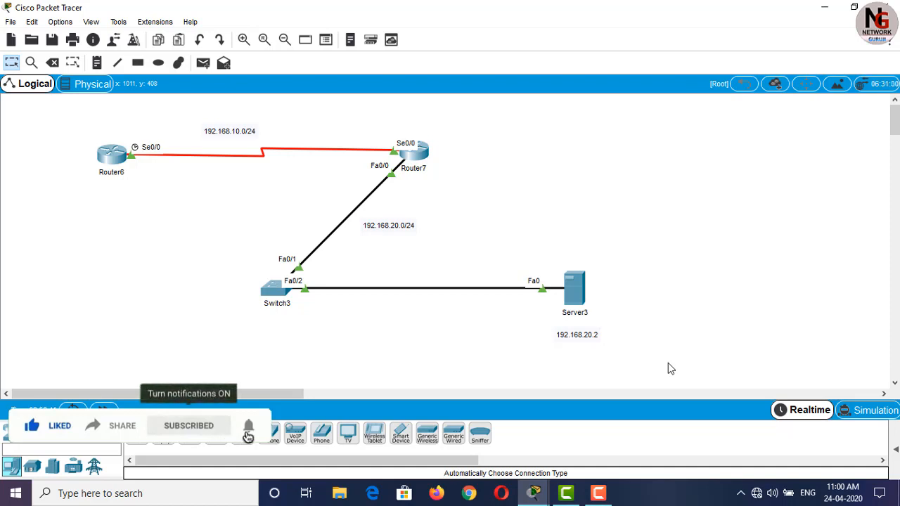
# Step: Switch the network workspace to simulation mode and back to realtime mode
pyautogui.click(864, 419)
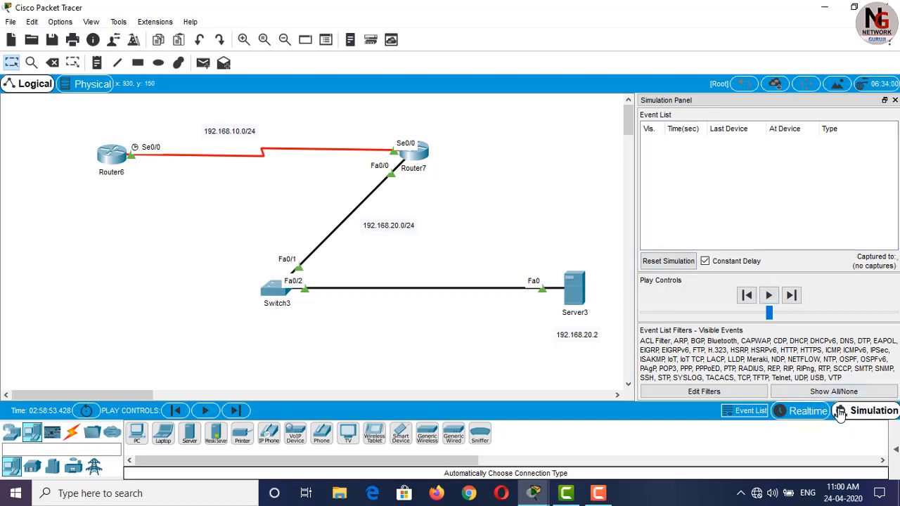
pyautogui.click(807, 415)
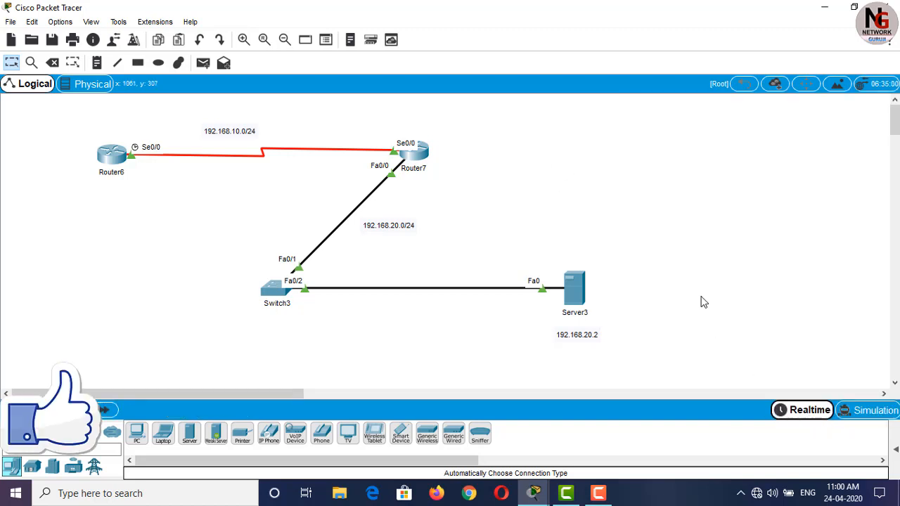